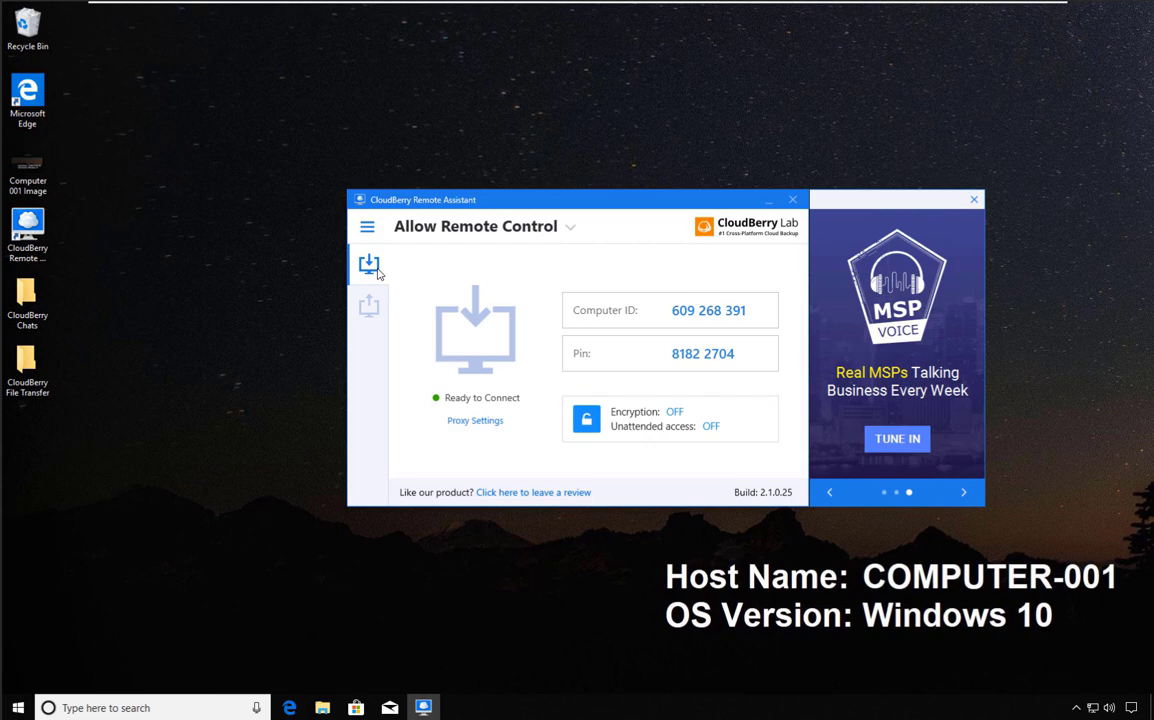
Open CloudBerry's freeware page and start downloading the RemoteAssistantQuickSupport_v2.1.0.27 installer.
click(367, 228)
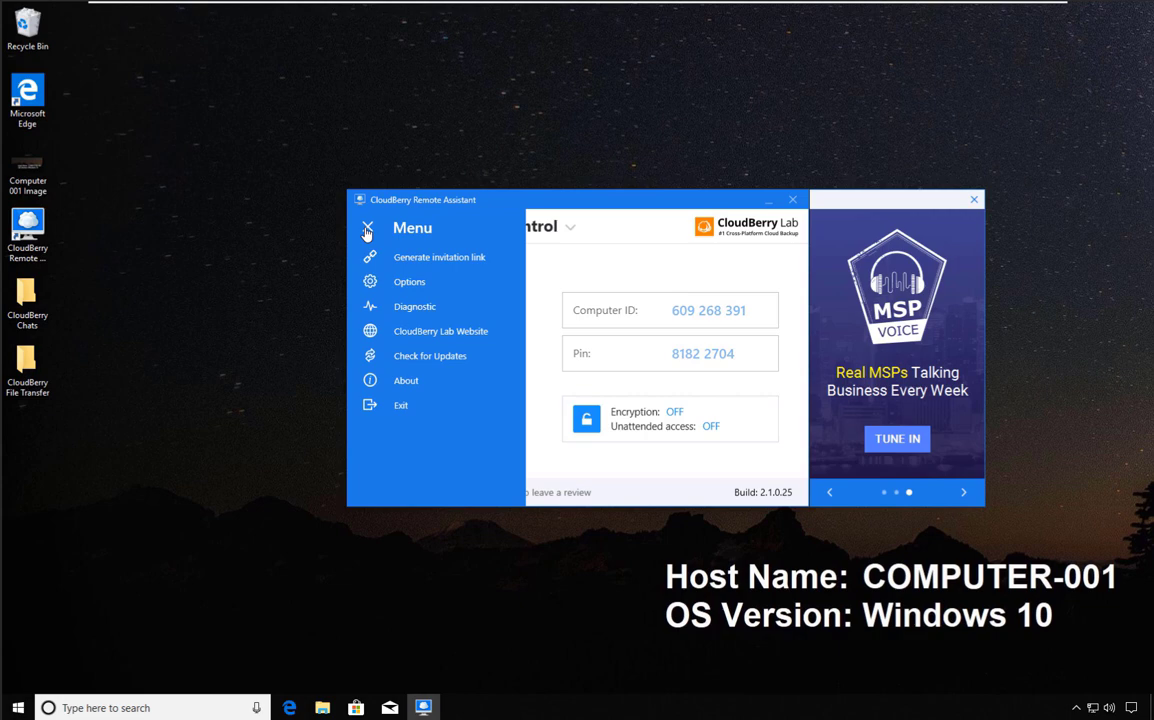
click(367, 229)
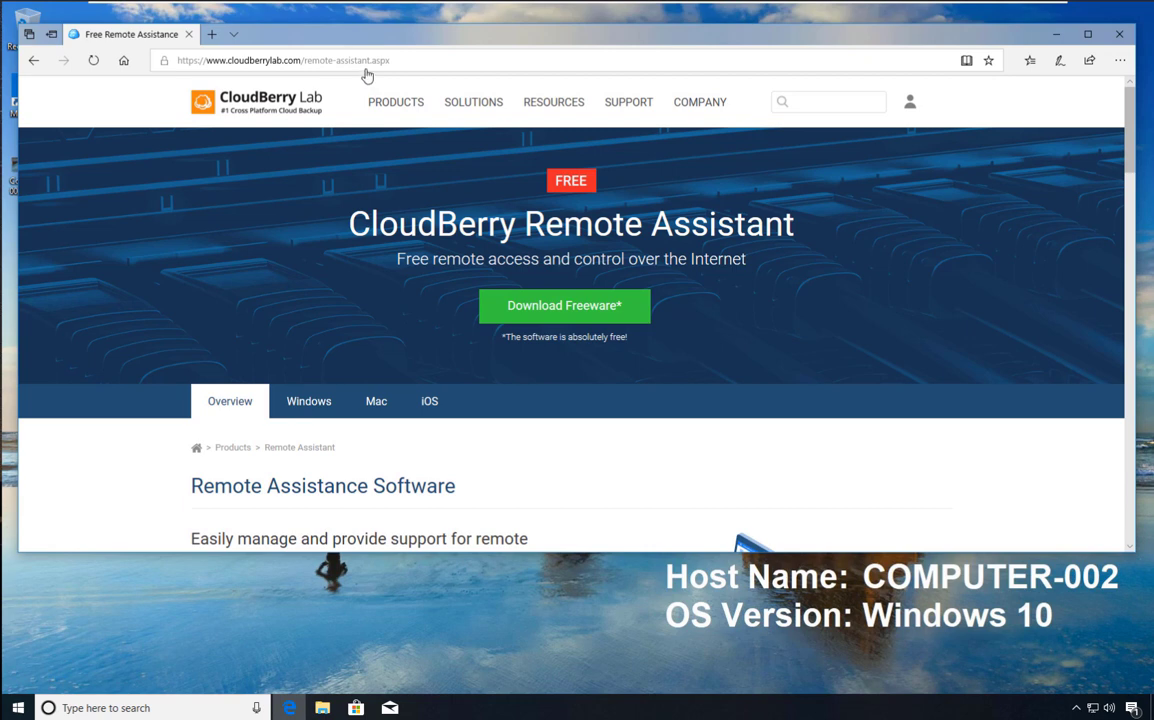
click(549, 306)
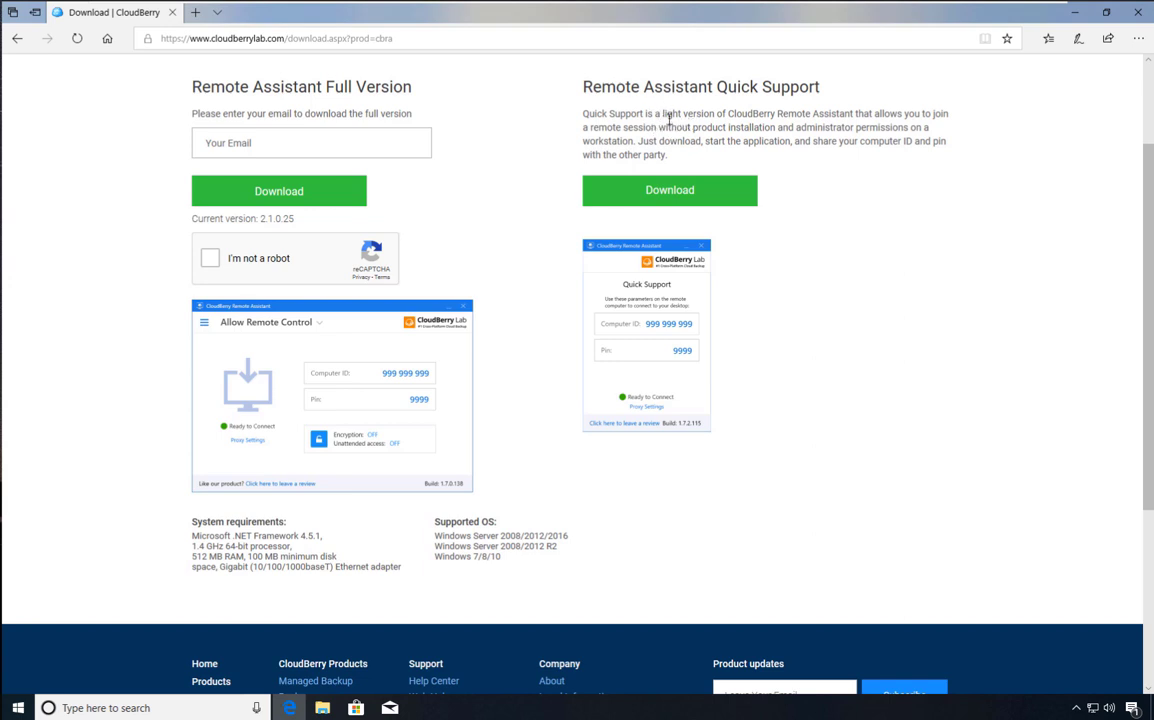
drag(662, 116, 852, 115)
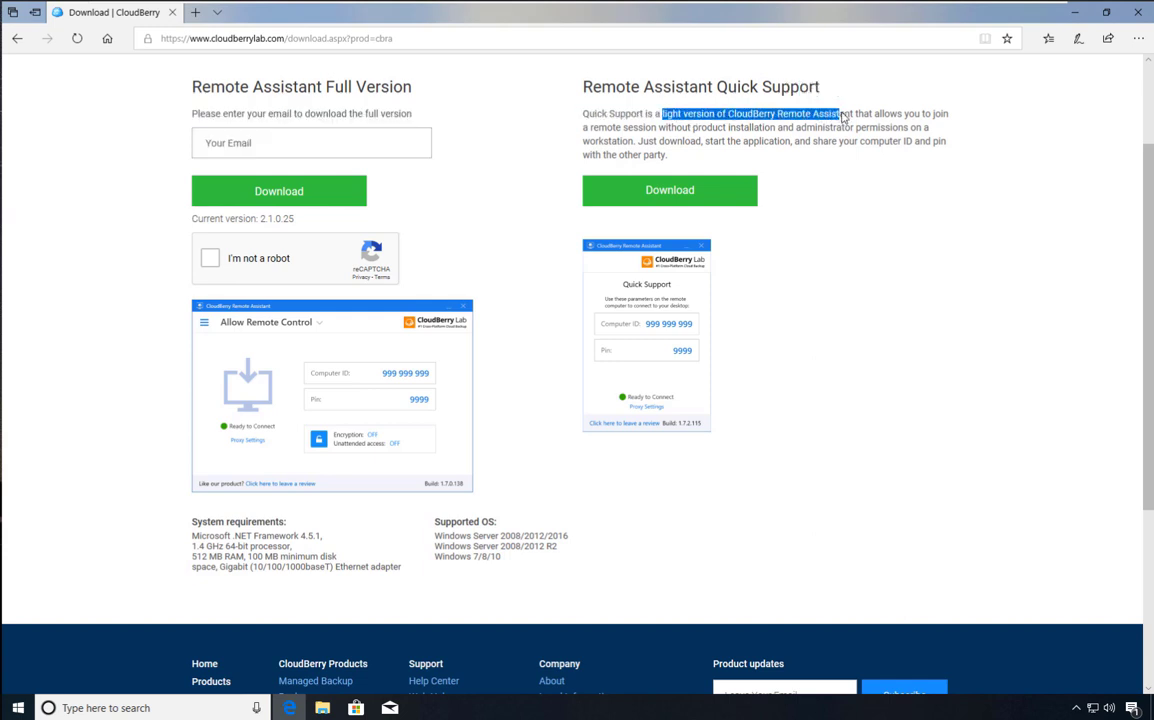
click(695, 127)
drag(695, 127, 911, 130)
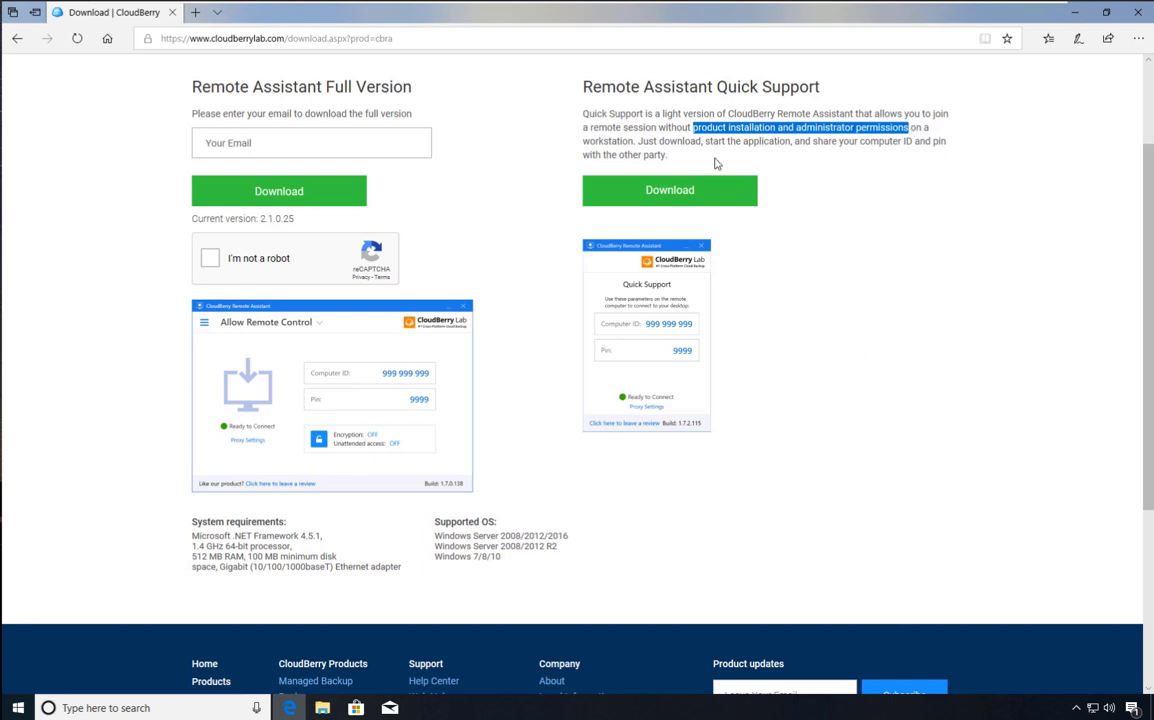
click(659, 196)
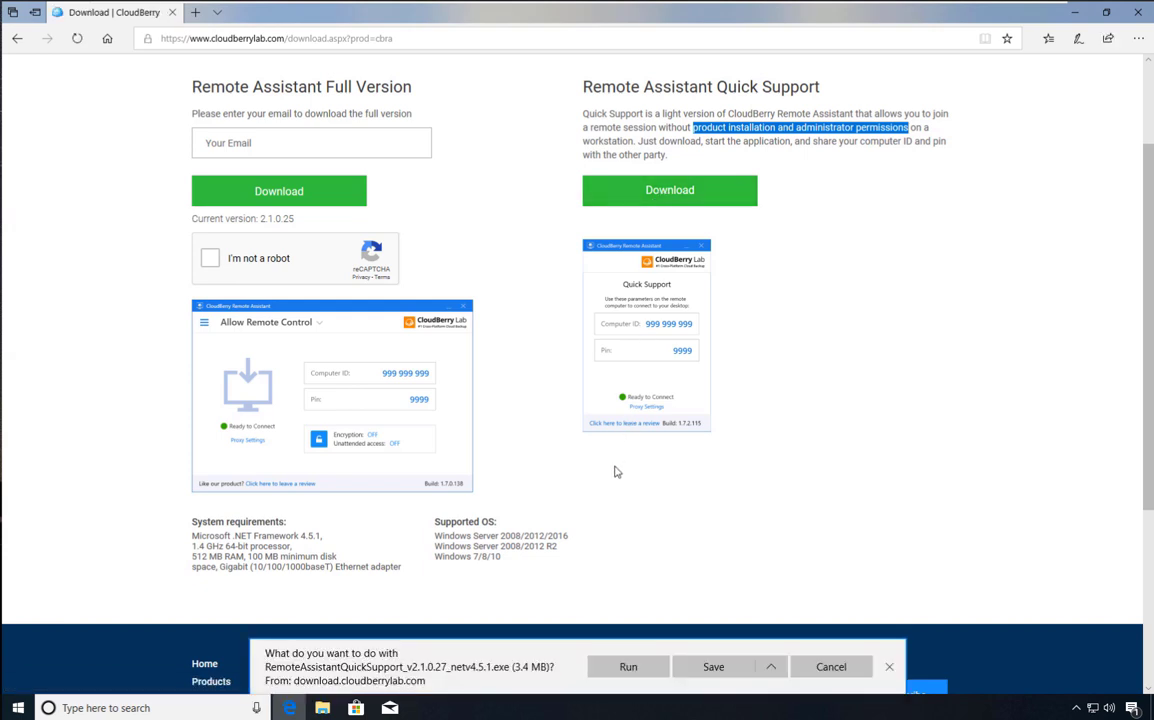
Run the downloaded Quick Support on COMPUTER-002 and cancel the Windows Security firewall alert.
click(628, 676)
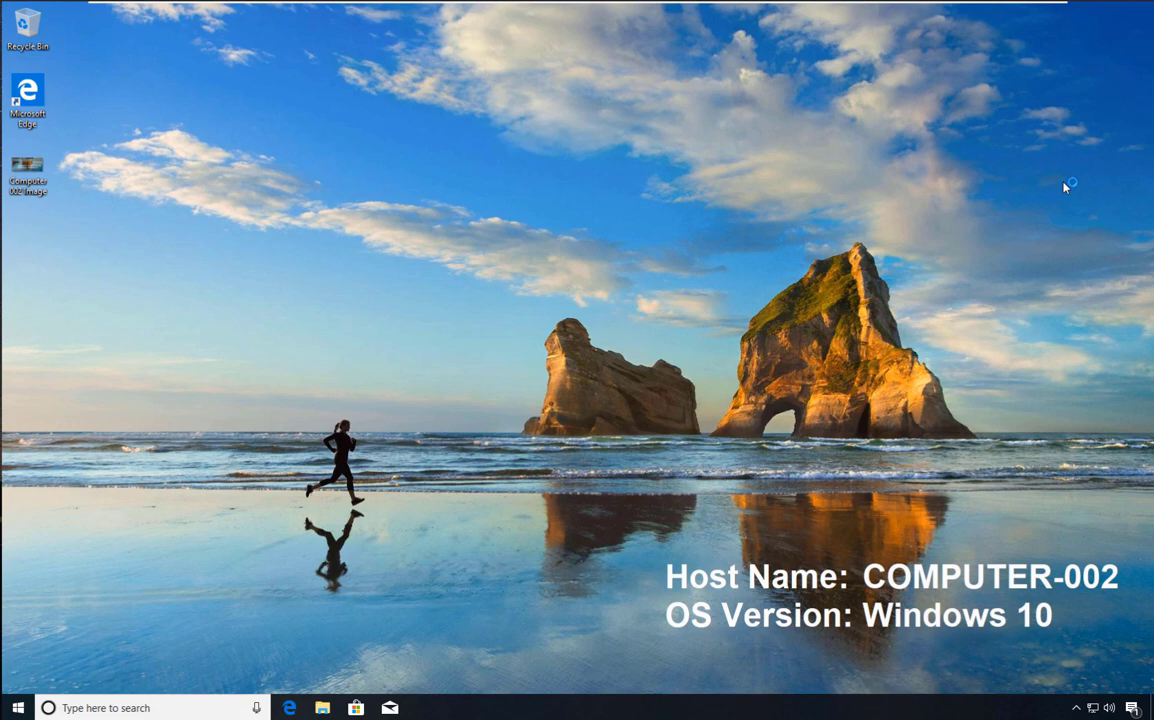
click(270, 630)
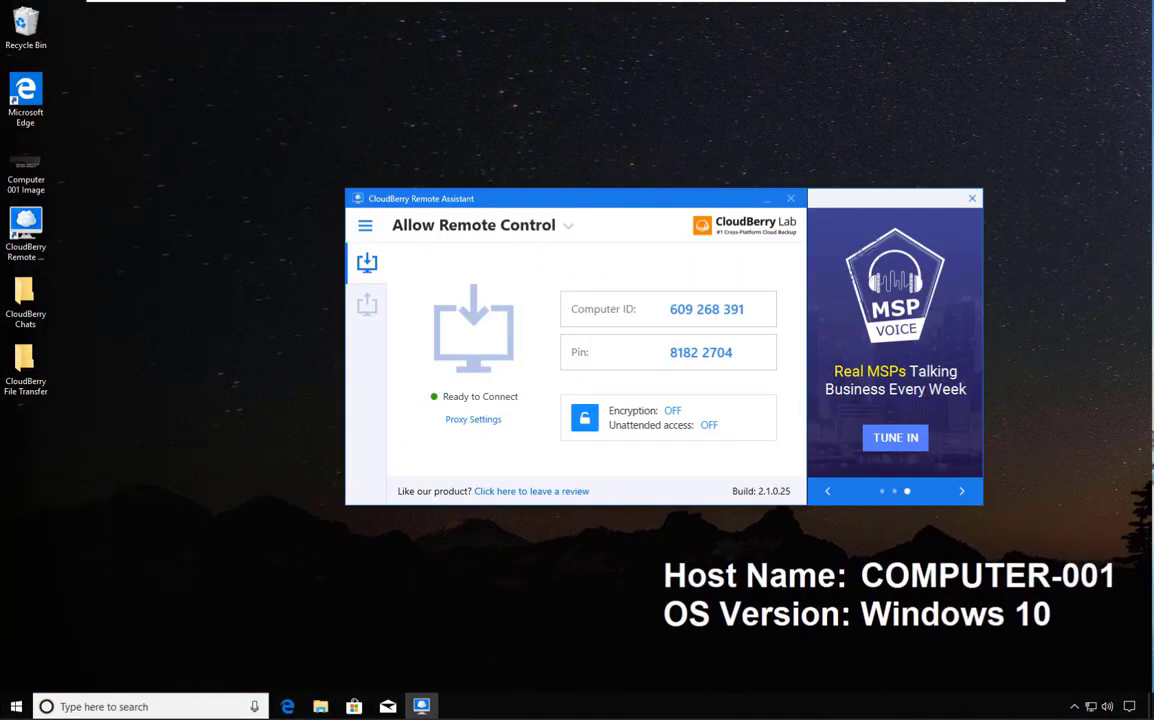
click(366, 228)
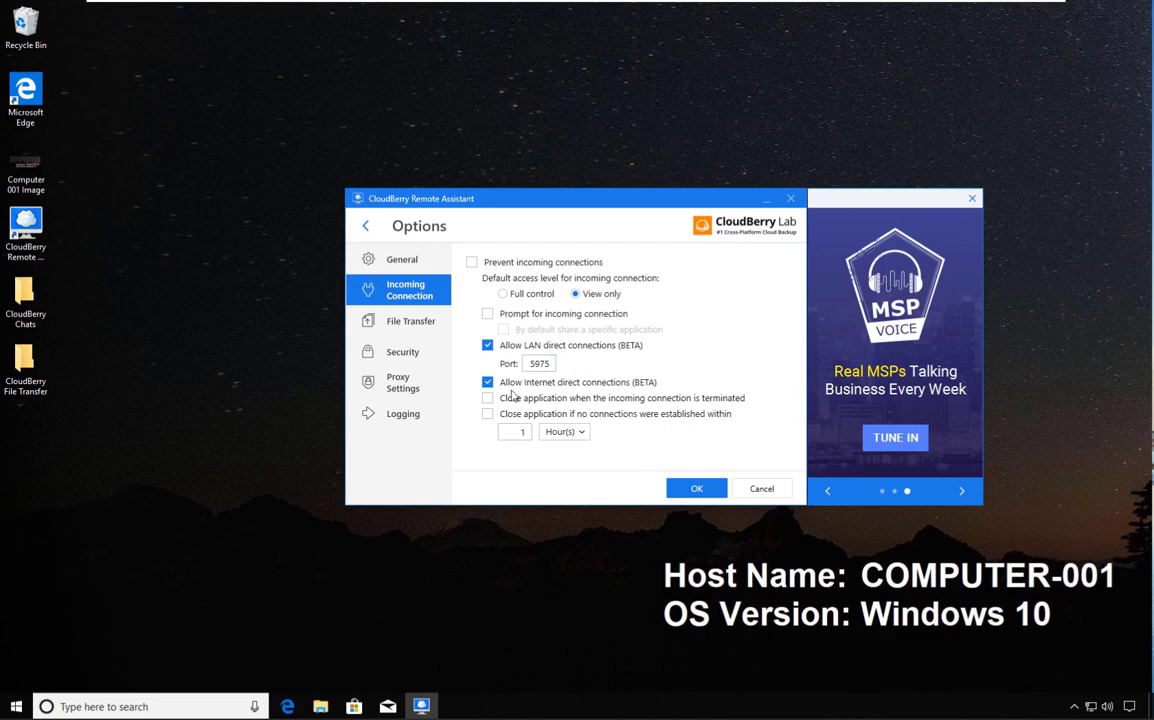
click(767, 494)
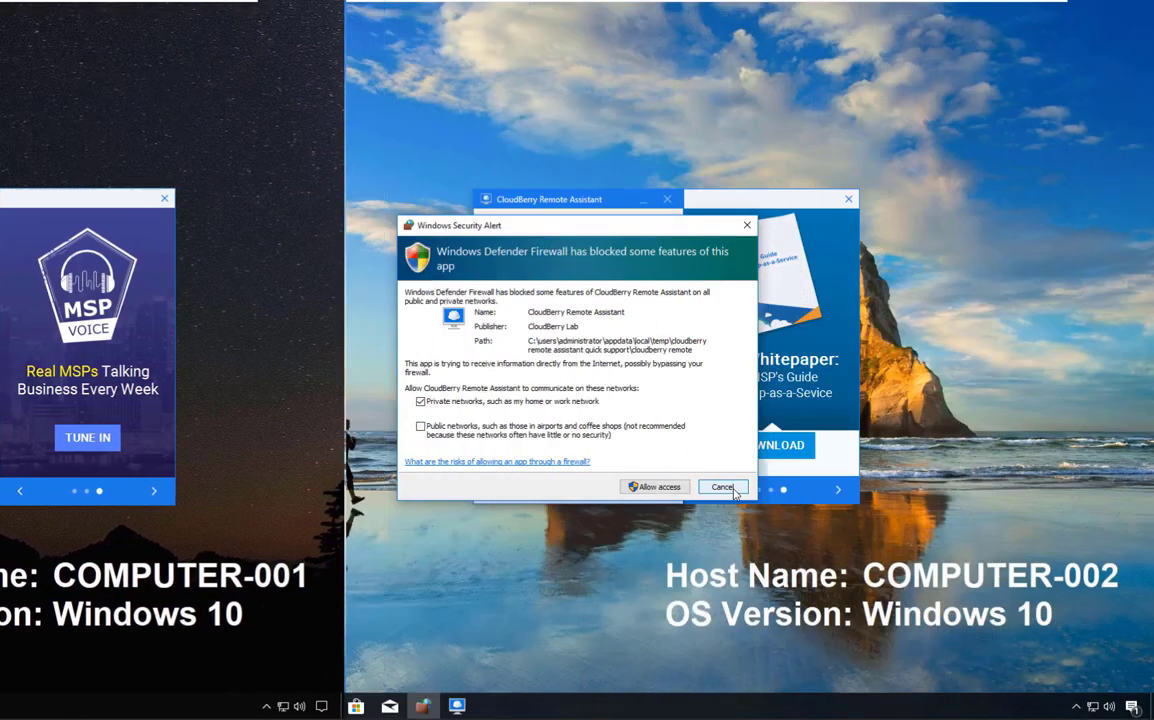
click(712, 486)
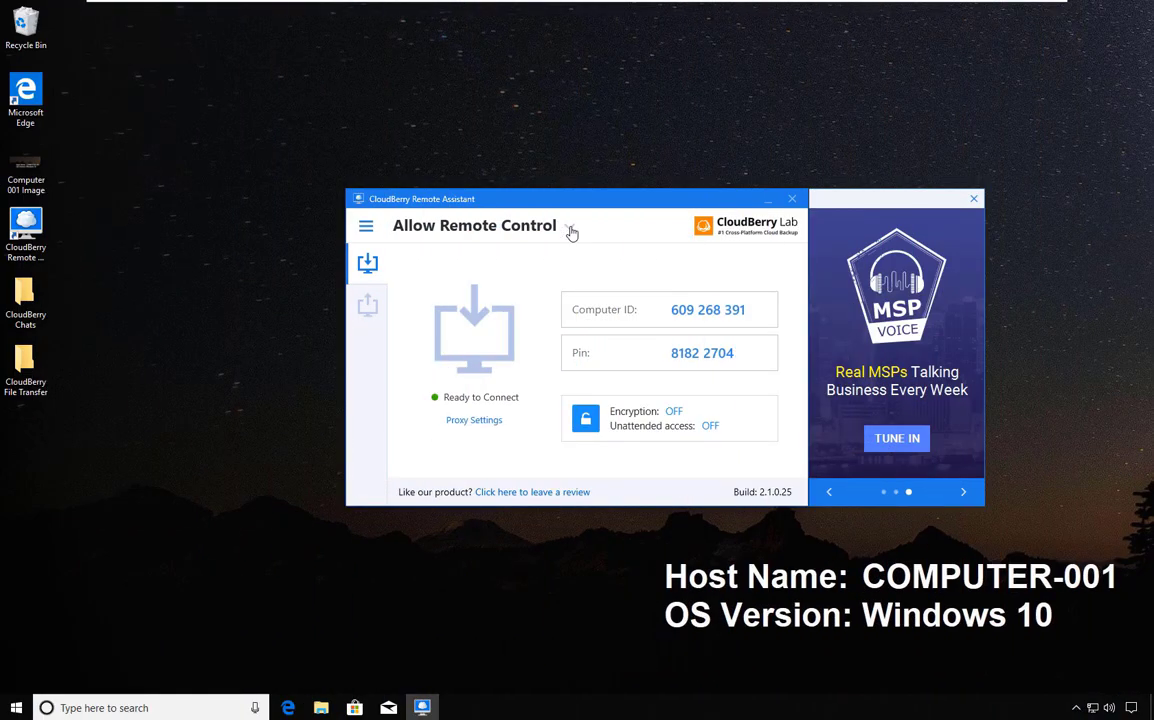
Switch to Control Remote Computer, connect to COMPUTER-002's computer ID, and enter its session PIN.
click(570, 229)
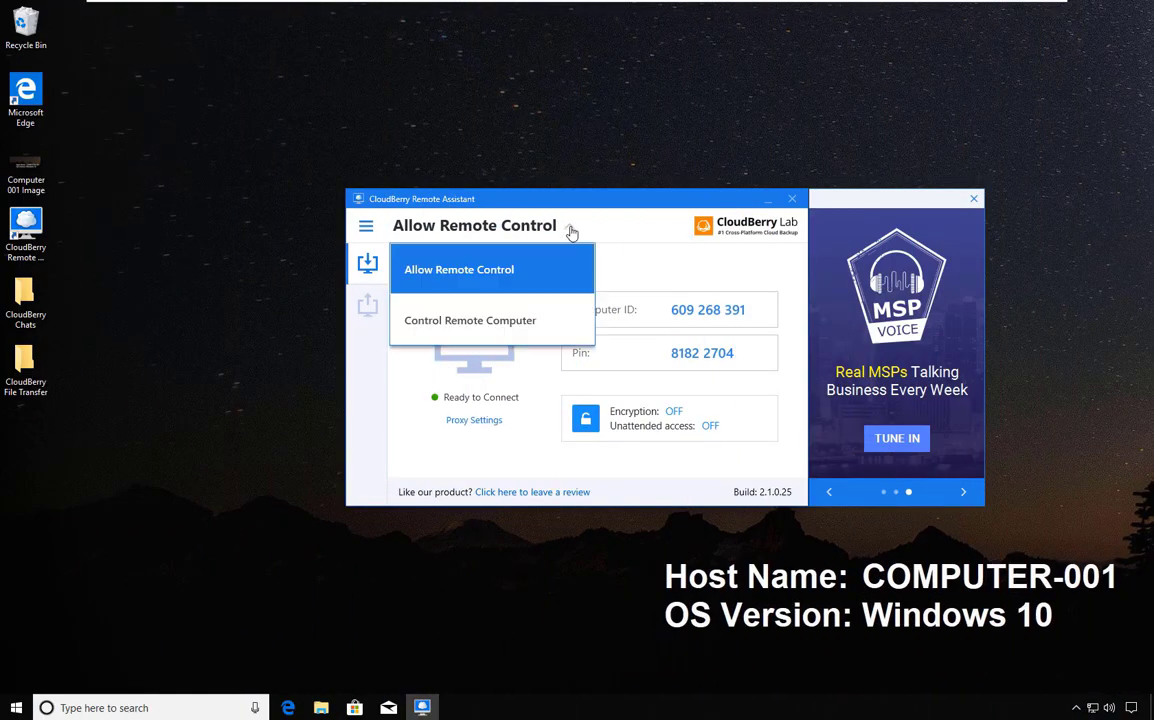
click(505, 325)
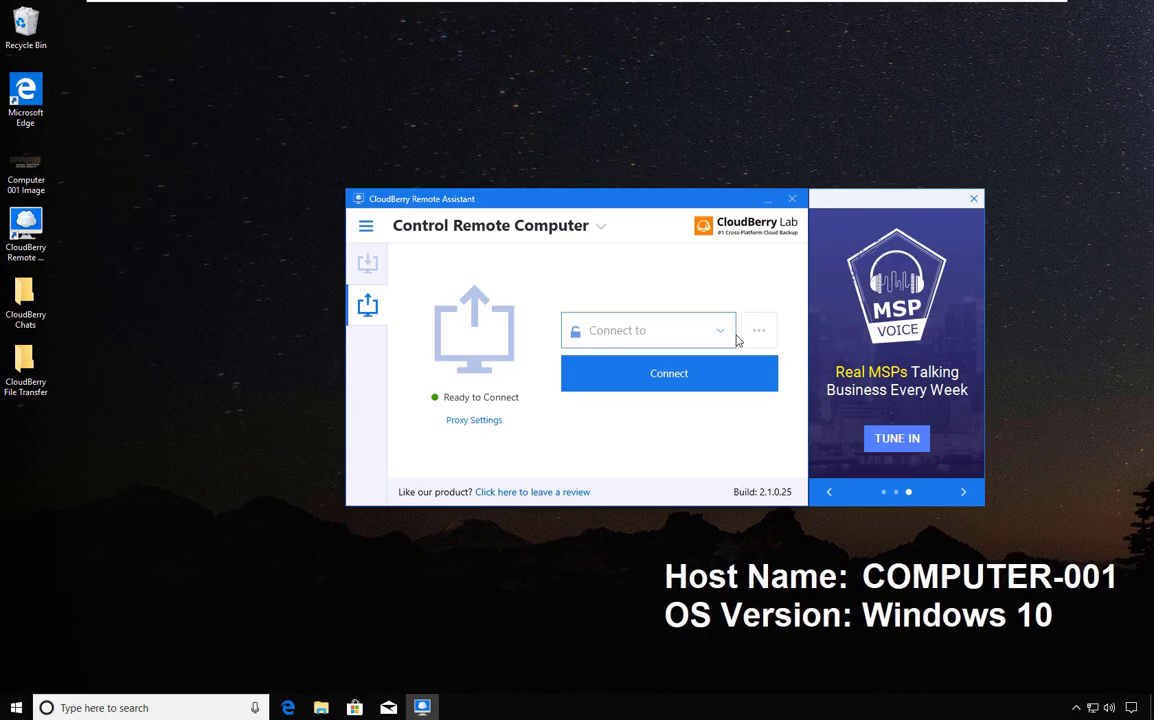
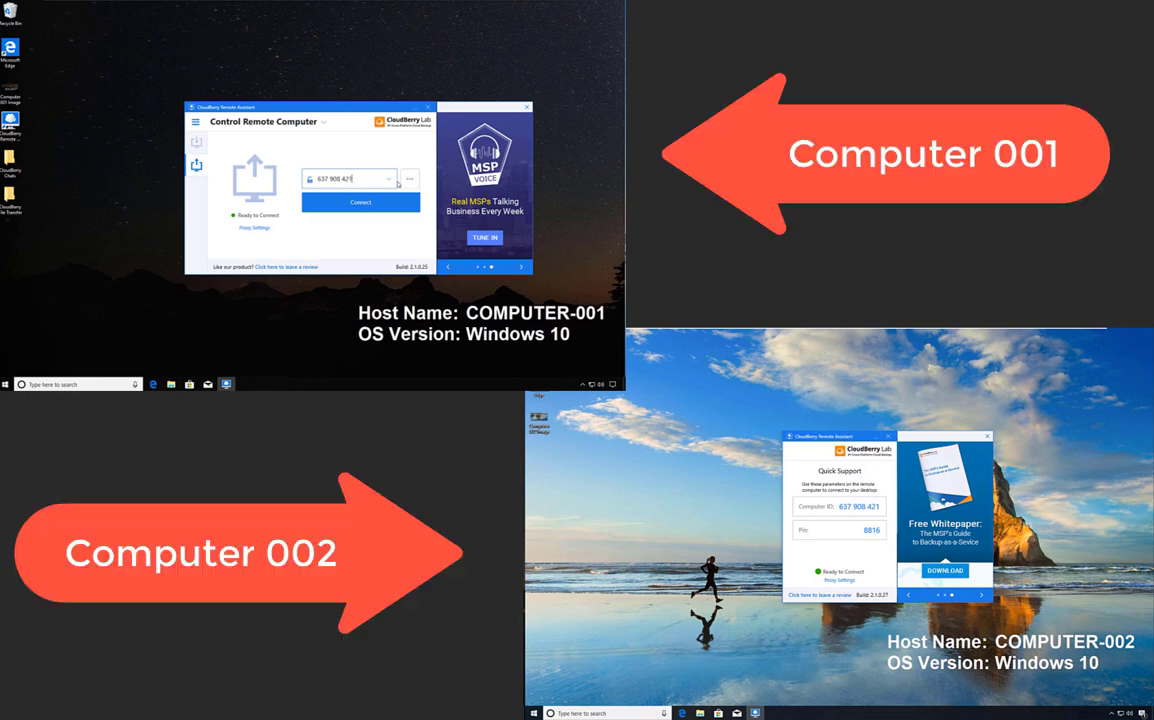
click(372, 203)
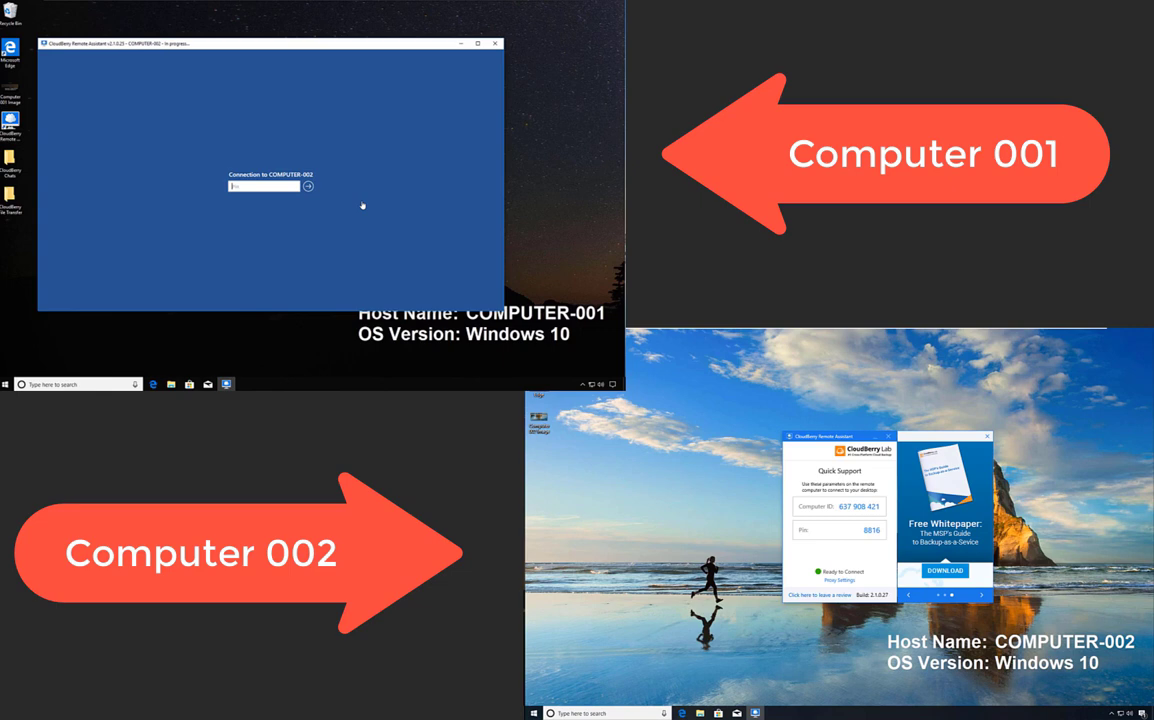
click(308, 187)
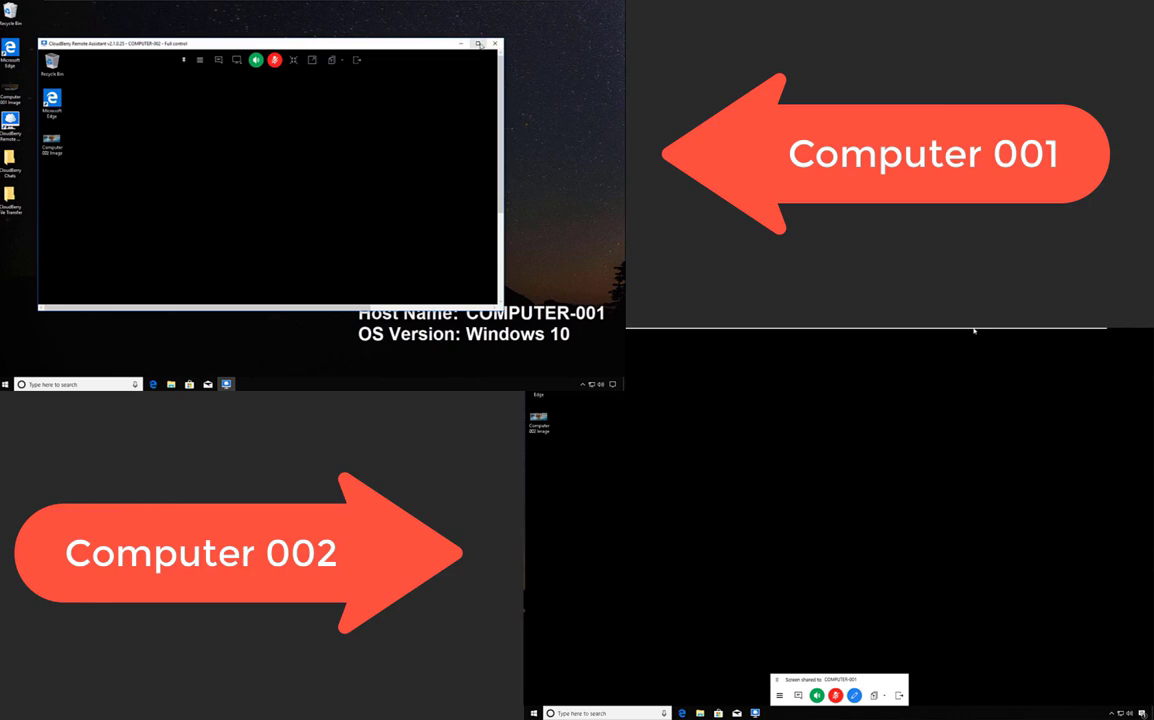
Maximize the remote session window so COMPUTER-002's desktop fills the screen.
click(478, 44)
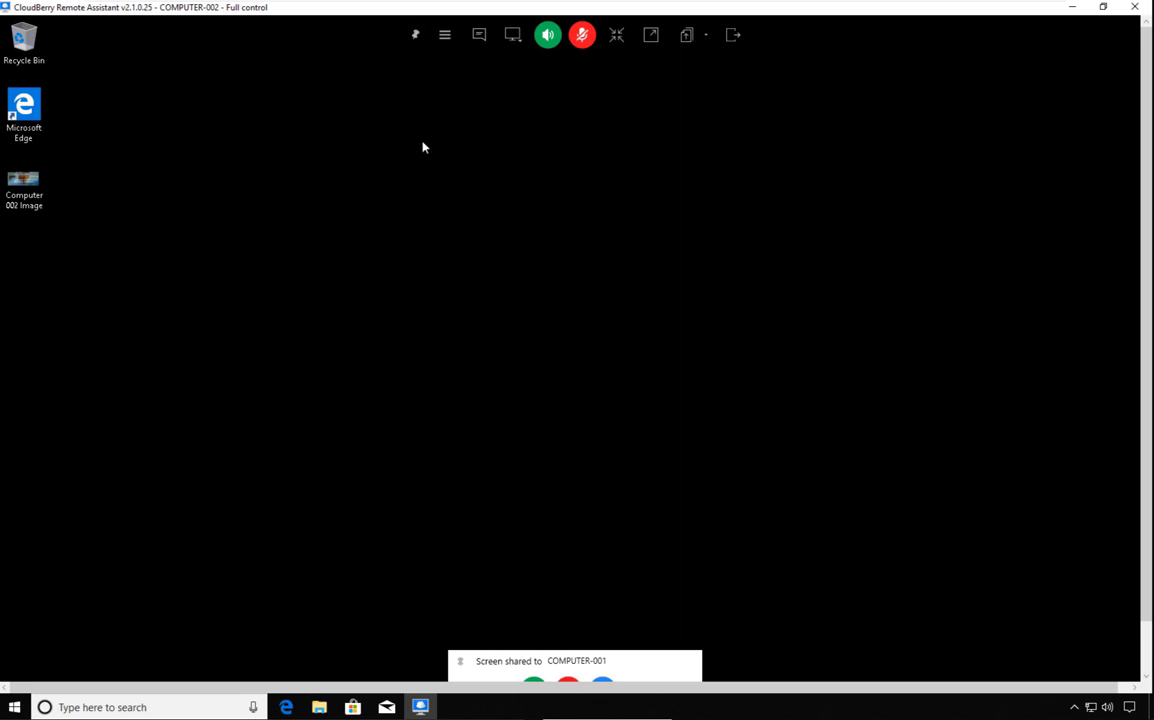
Pin the remote session toolbar so it stays visible.
click(415, 34)
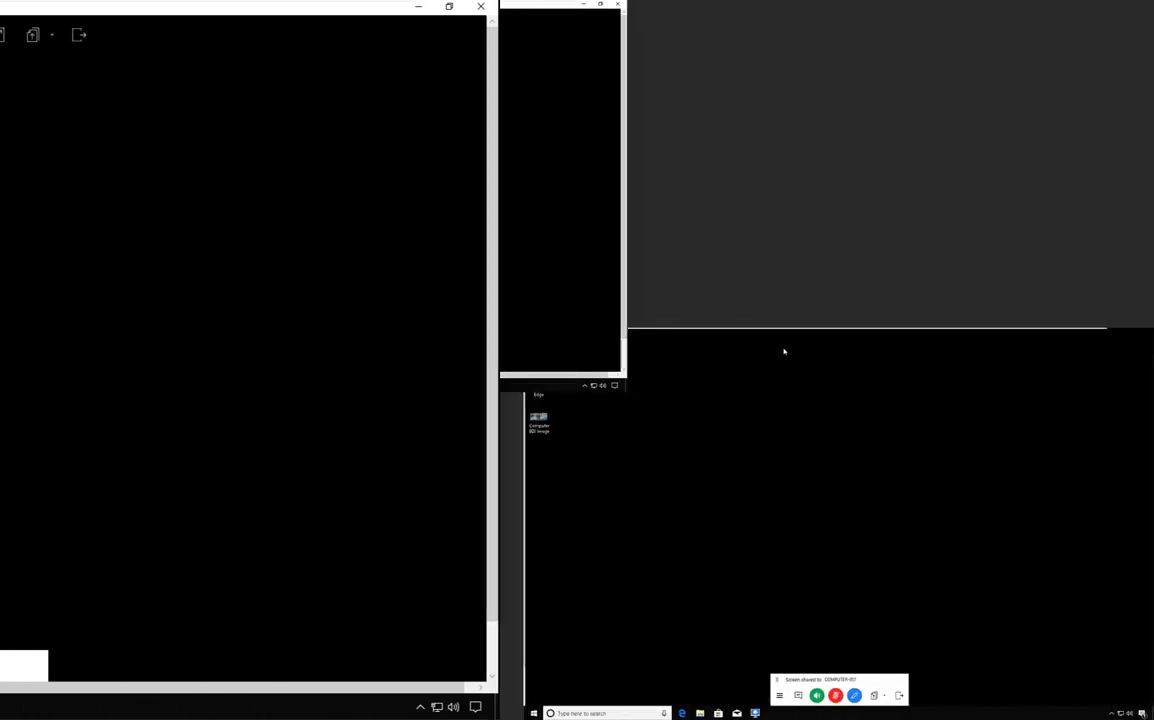
Exchange chat messages 'Hello from Computer-001' and 'Goodbye from Computer-002' between the two computers.
click(479, 36)
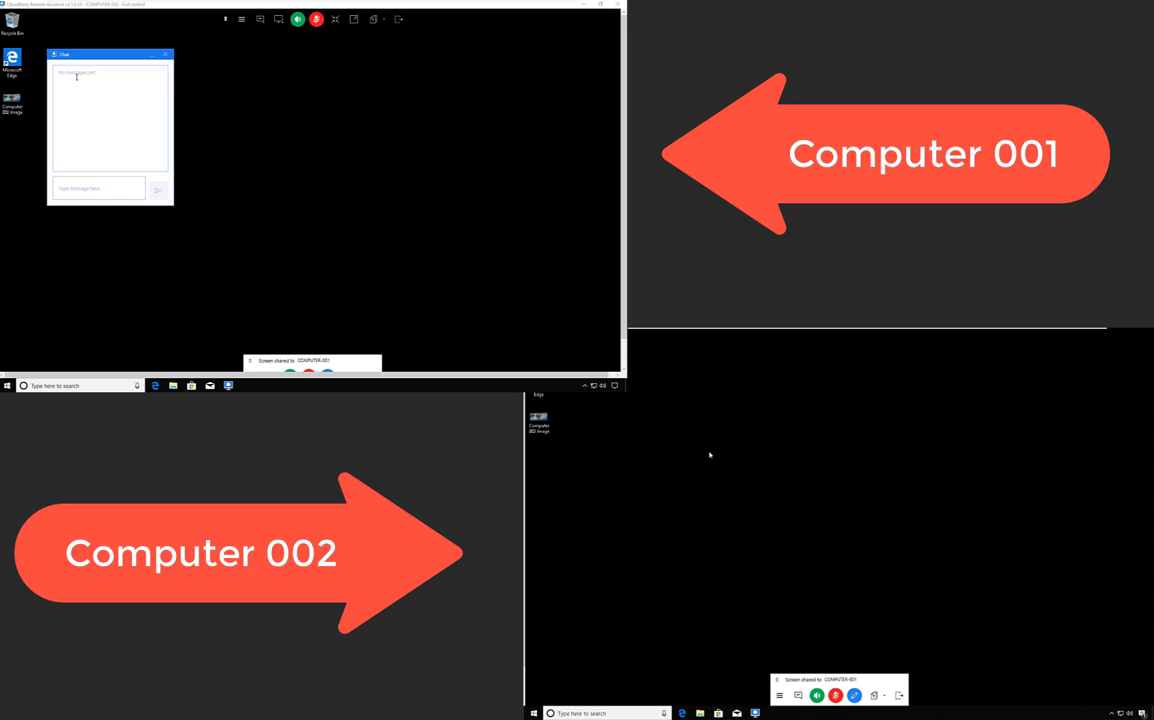
text(Hello from Computer-001)
key(Return)
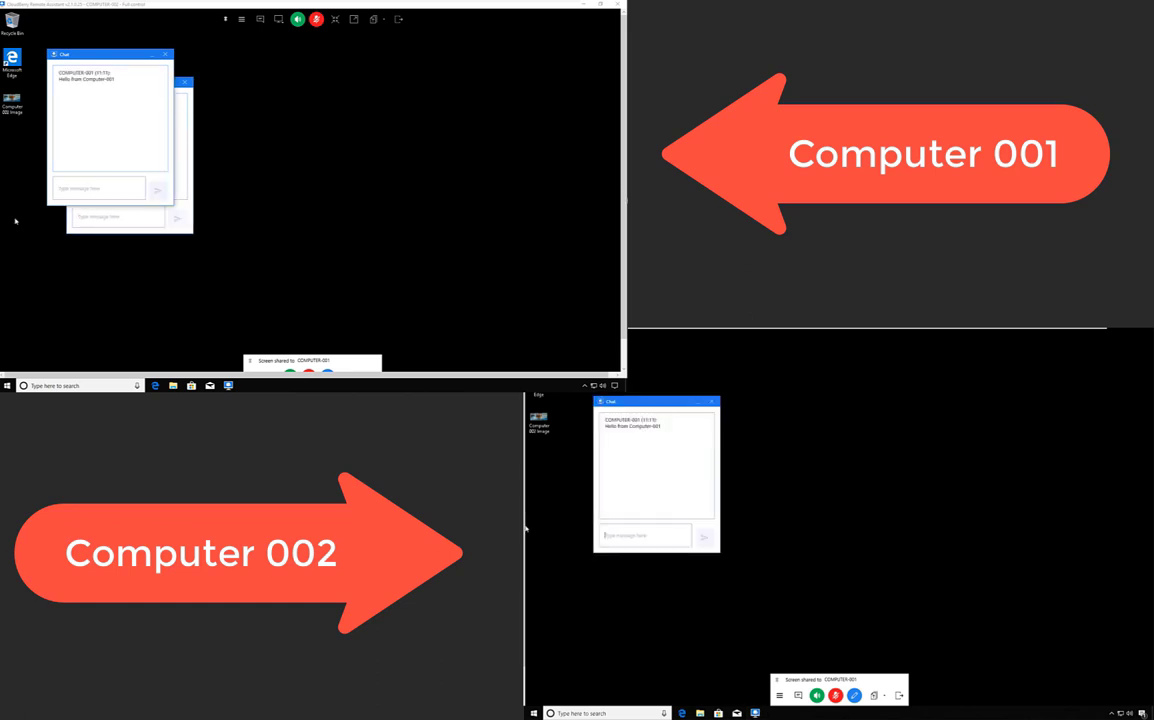
text(Goodbye from Computer-002)
key(Return)
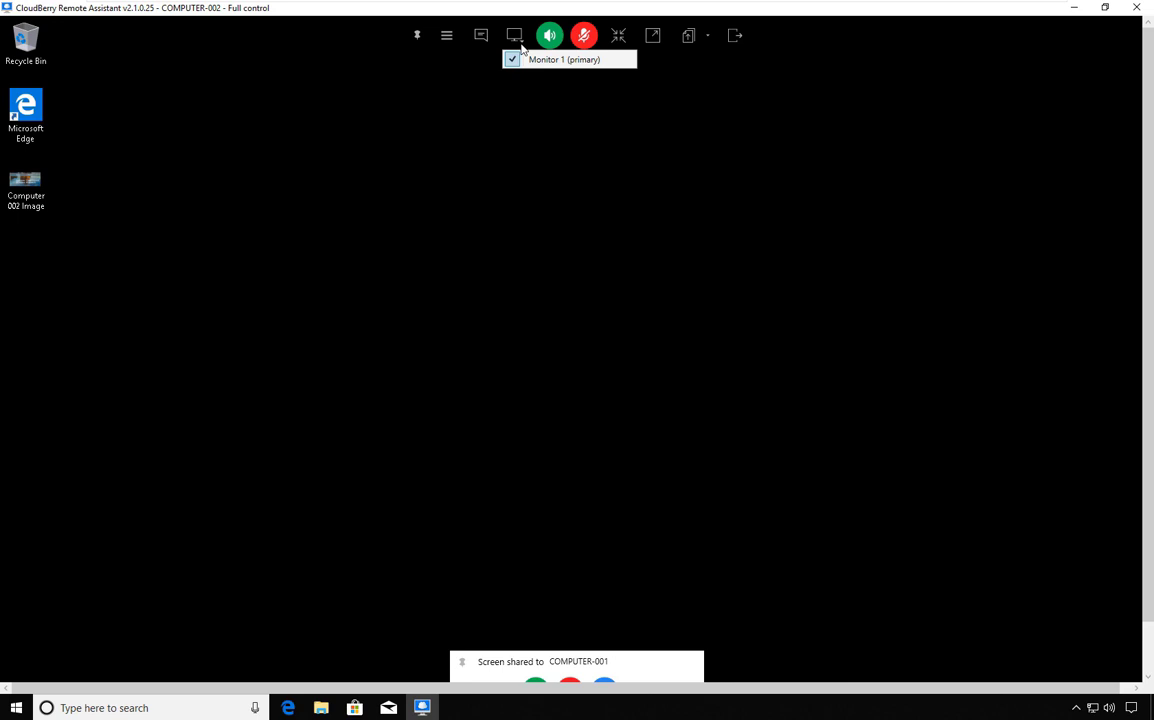
Open the session's Sound volume slider, which shows a level of 67.
click(549, 35)
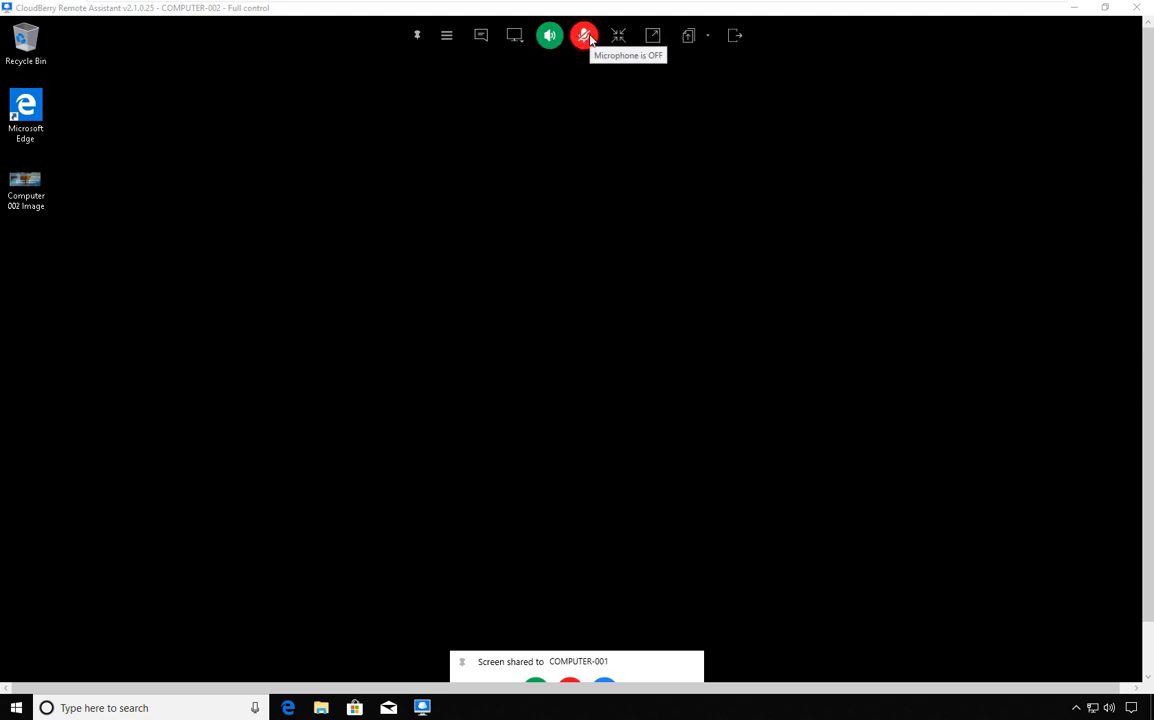
mouse_move(549, 36)
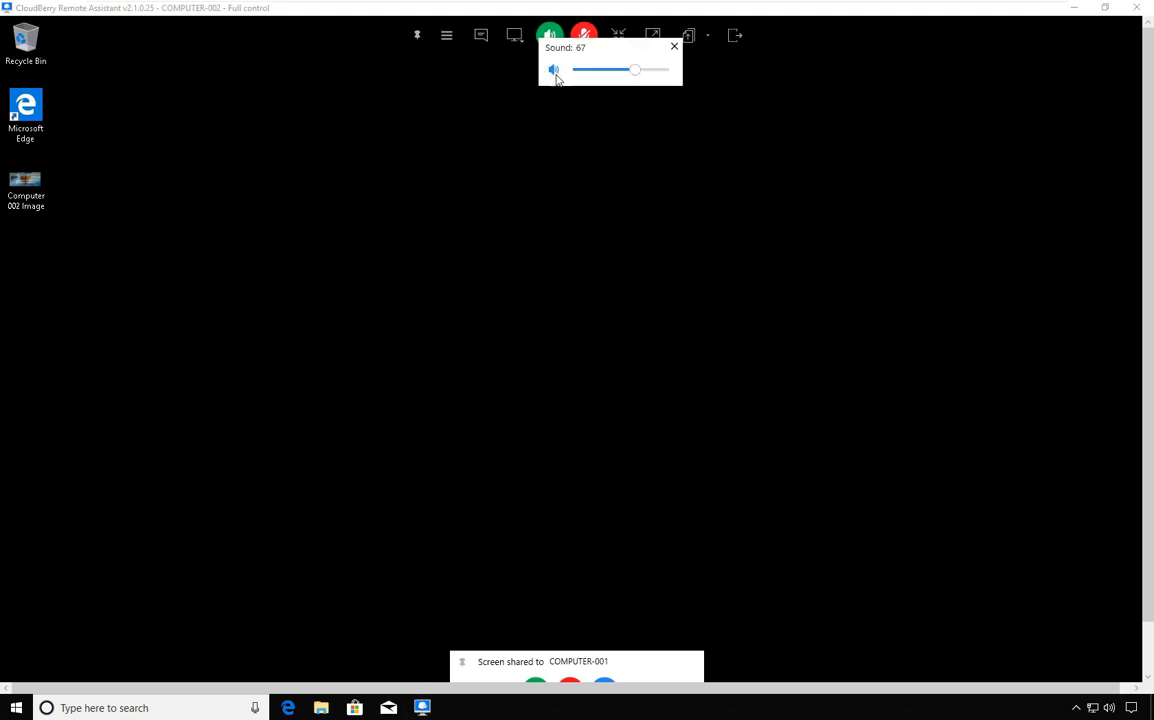
click(555, 72)
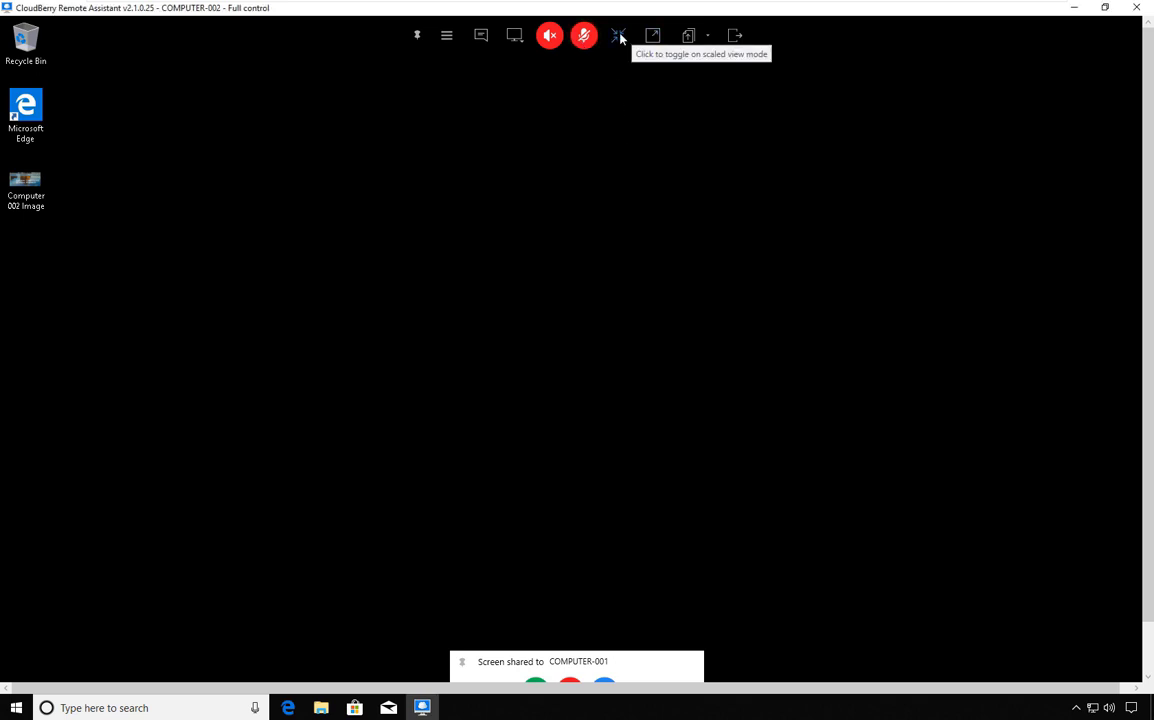
Toggle scaled view on, off and on again, leaving COMPUTER-002's whole desktop fitted in the window.
click(619, 36)
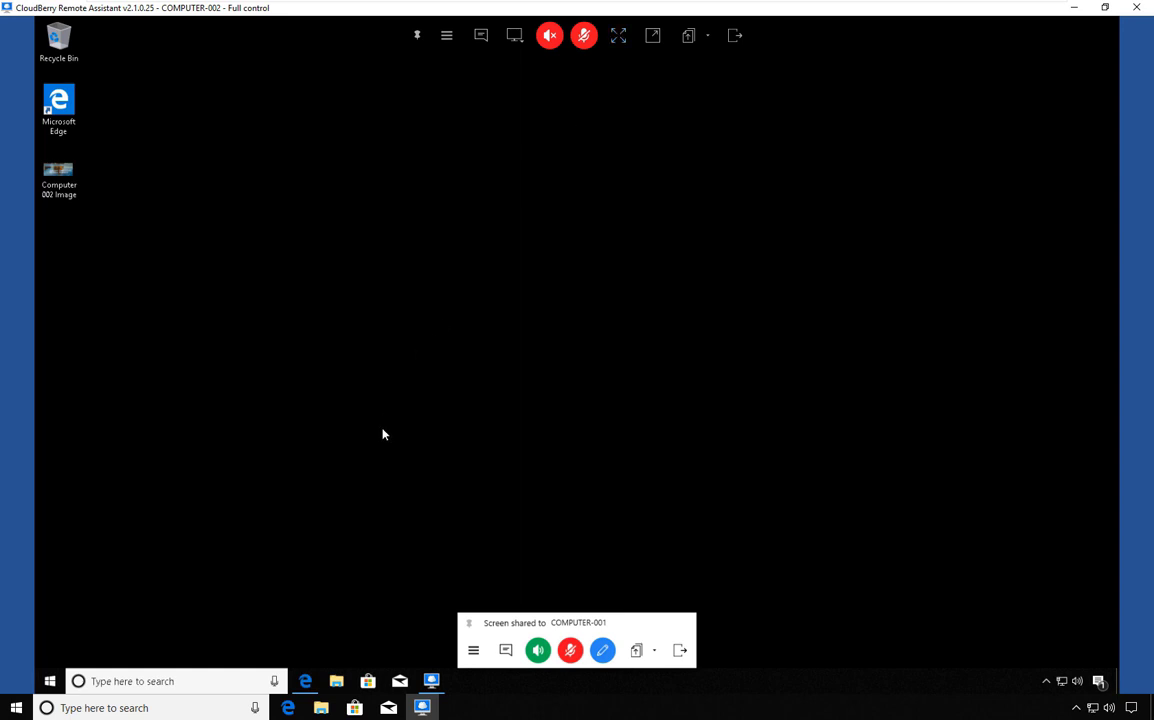
click(619, 40)
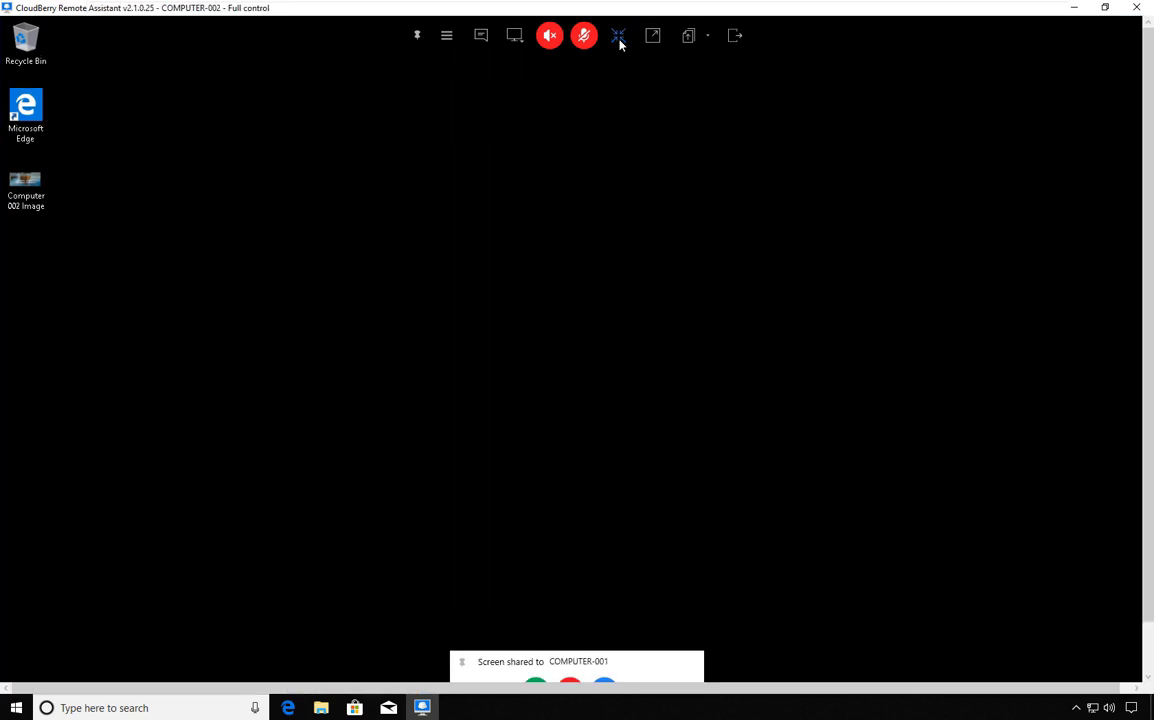
click(619, 40)
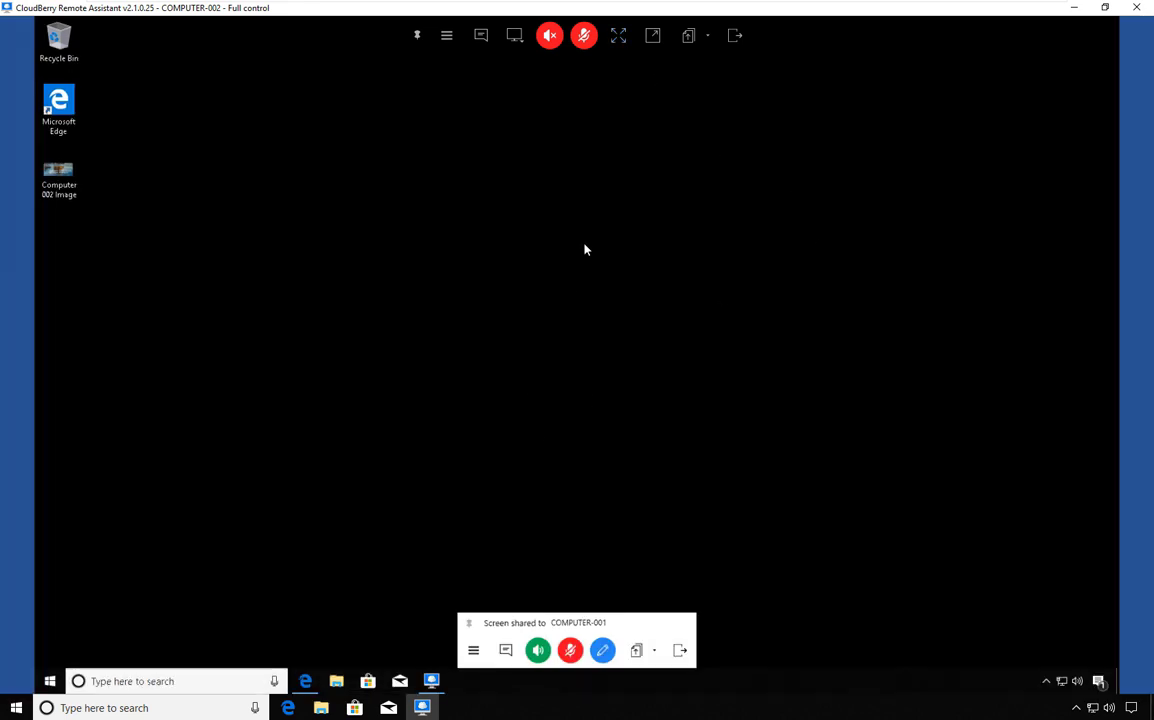
Enter full-screen view, exit it, then return the remote session to full screen.
click(653, 36)
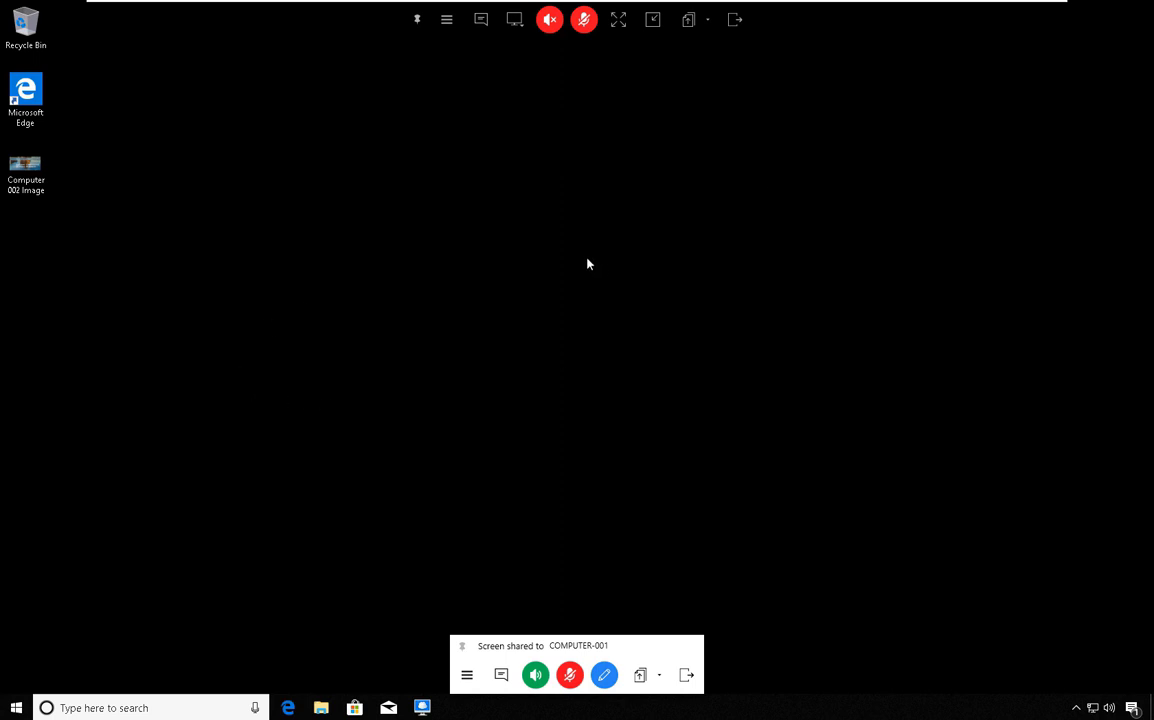
click(653, 19)
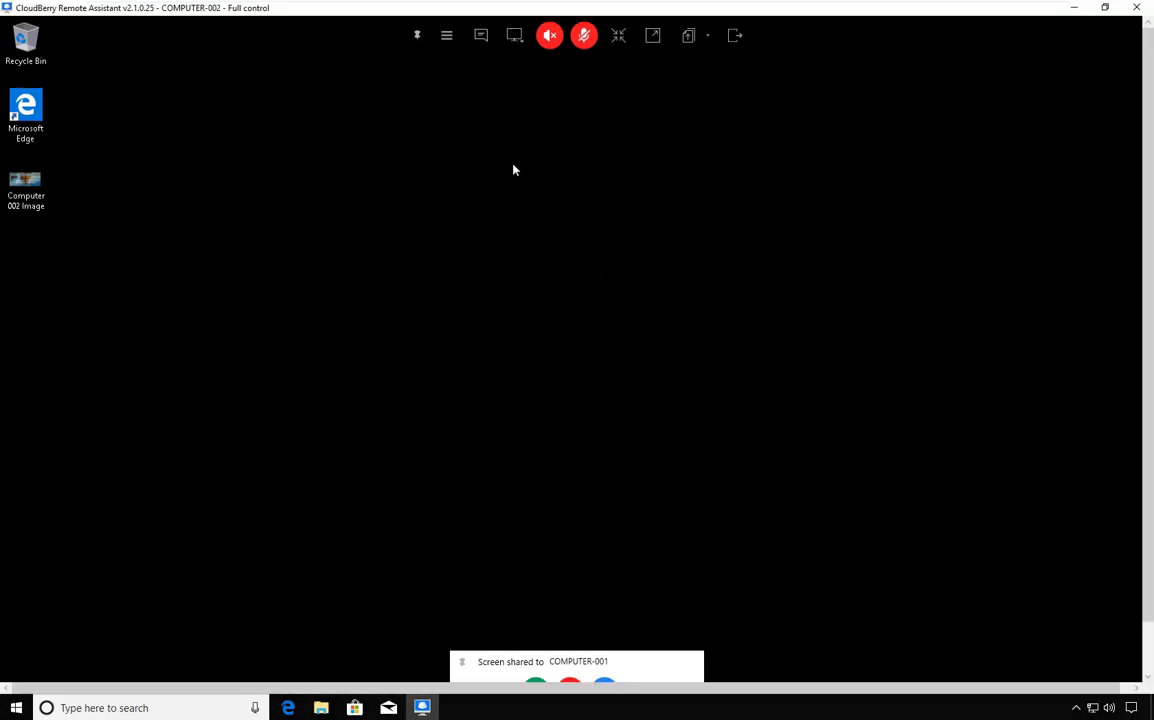
click(652, 36)
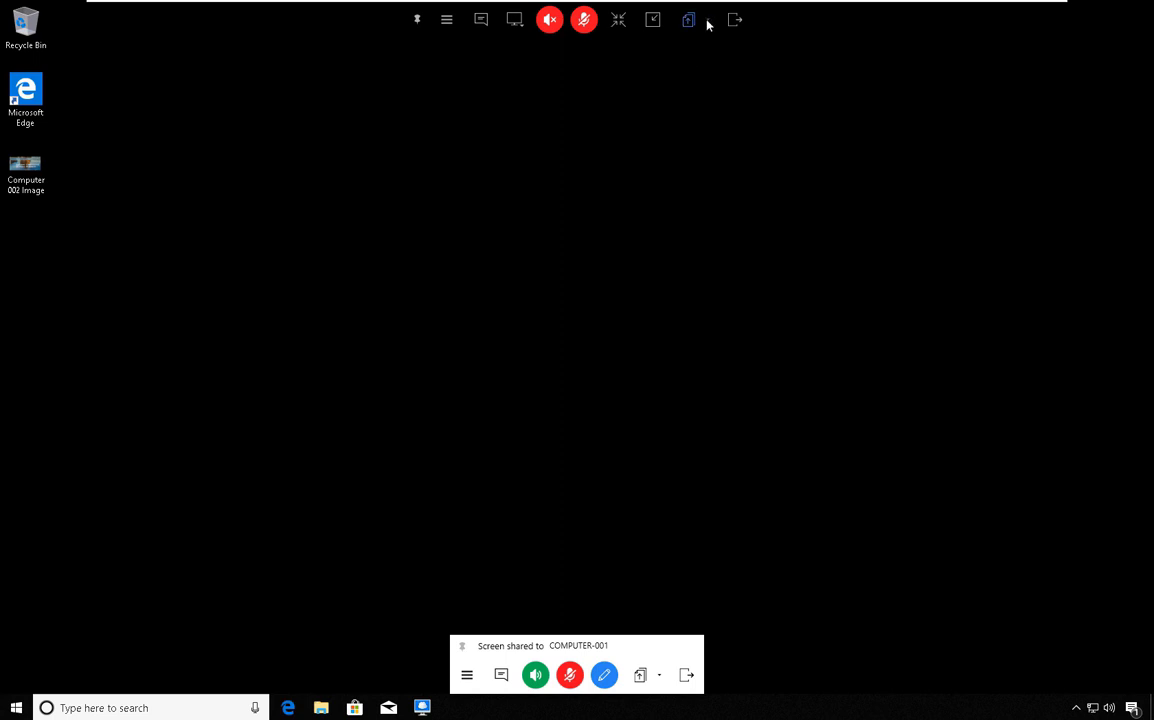
Upload Computer 001 Image.PNG to COMPUTER-002 and verify the completed transfer in the Journal.
click(707, 22)
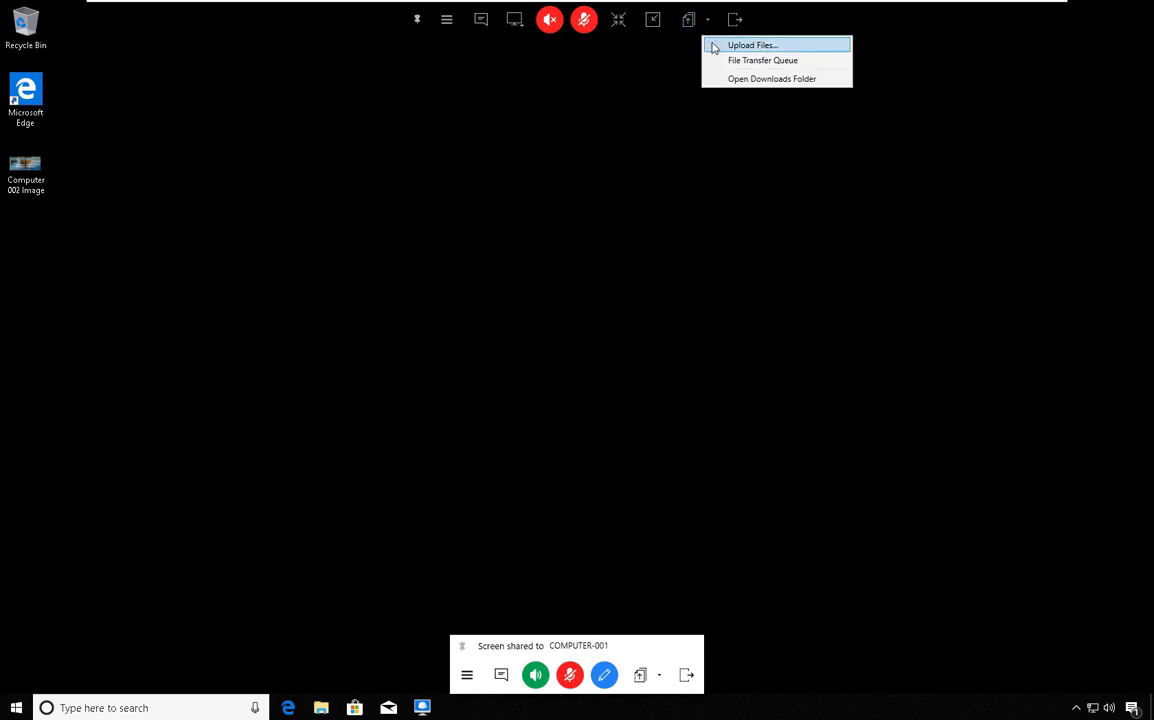
click(714, 48)
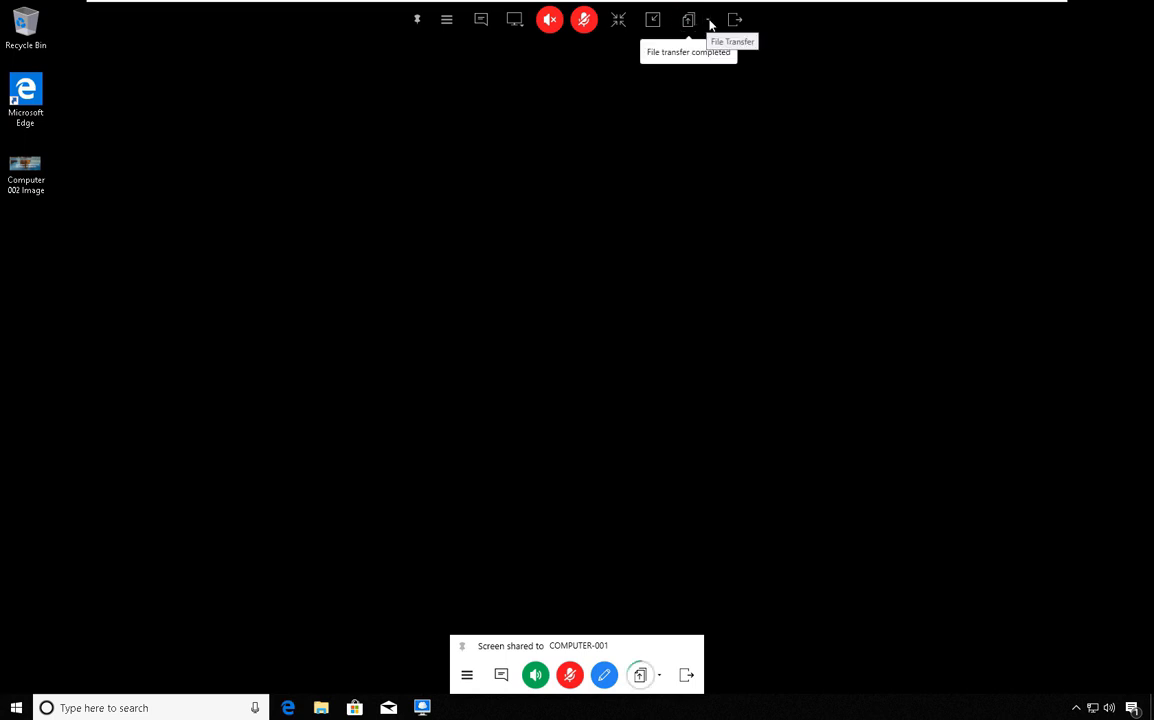
click(707, 22)
click(714, 60)
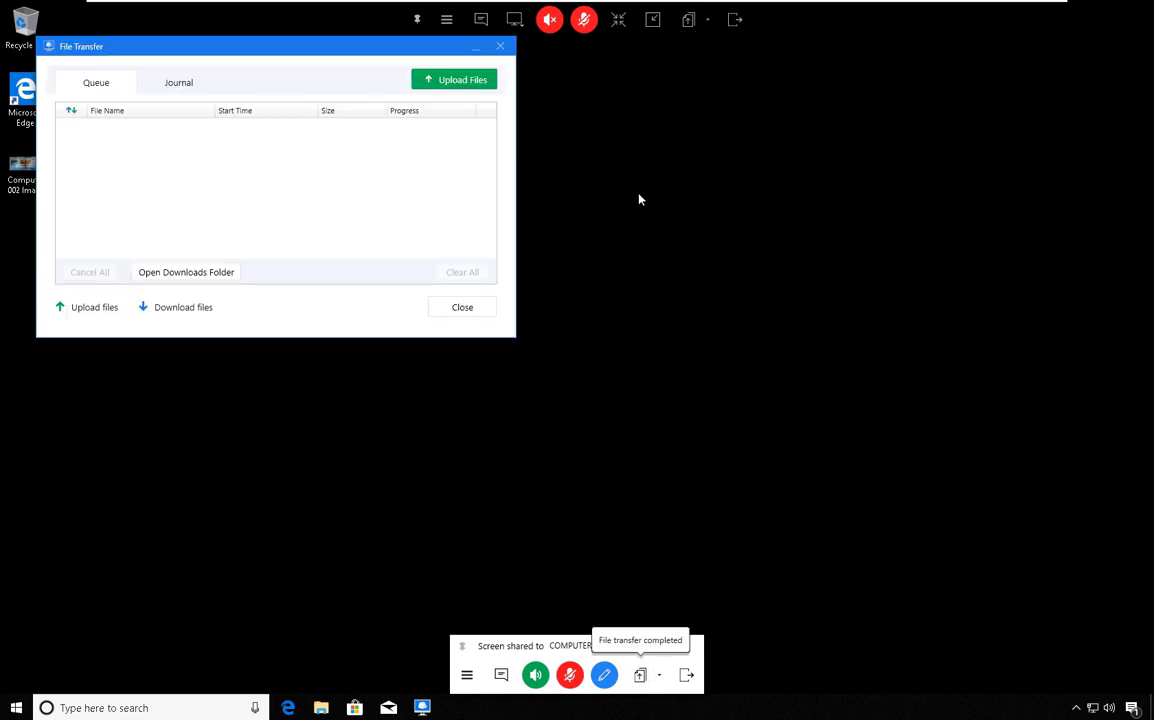
click(178, 82)
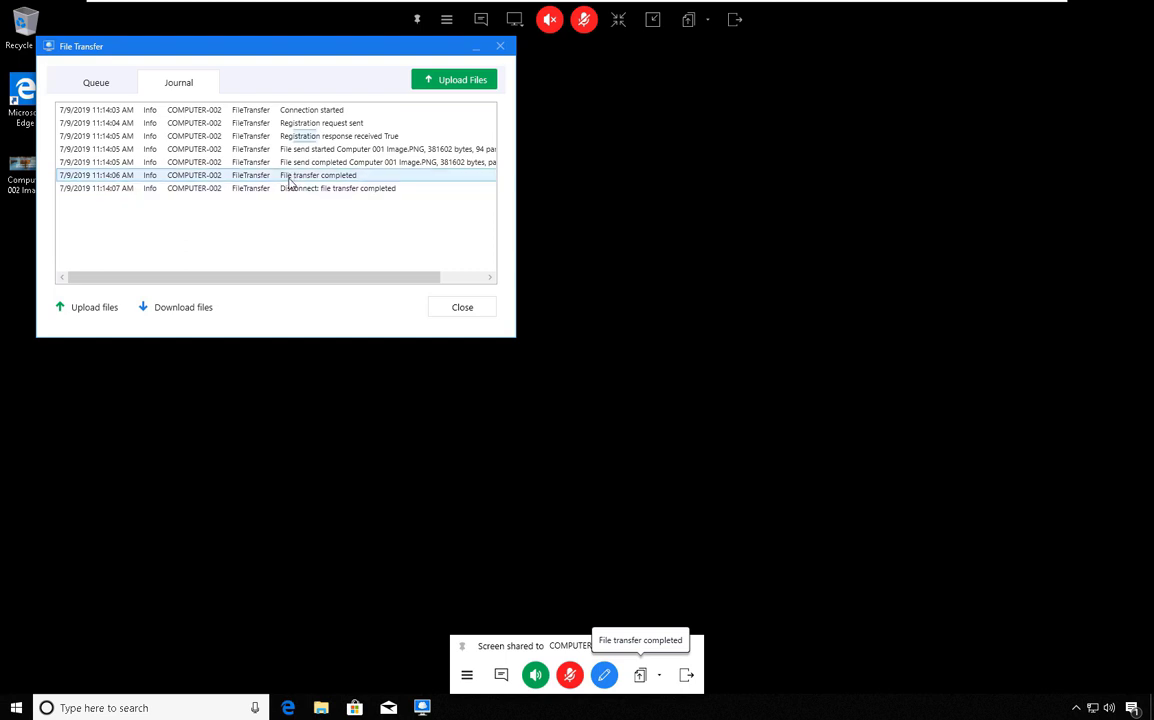
click(500, 46)
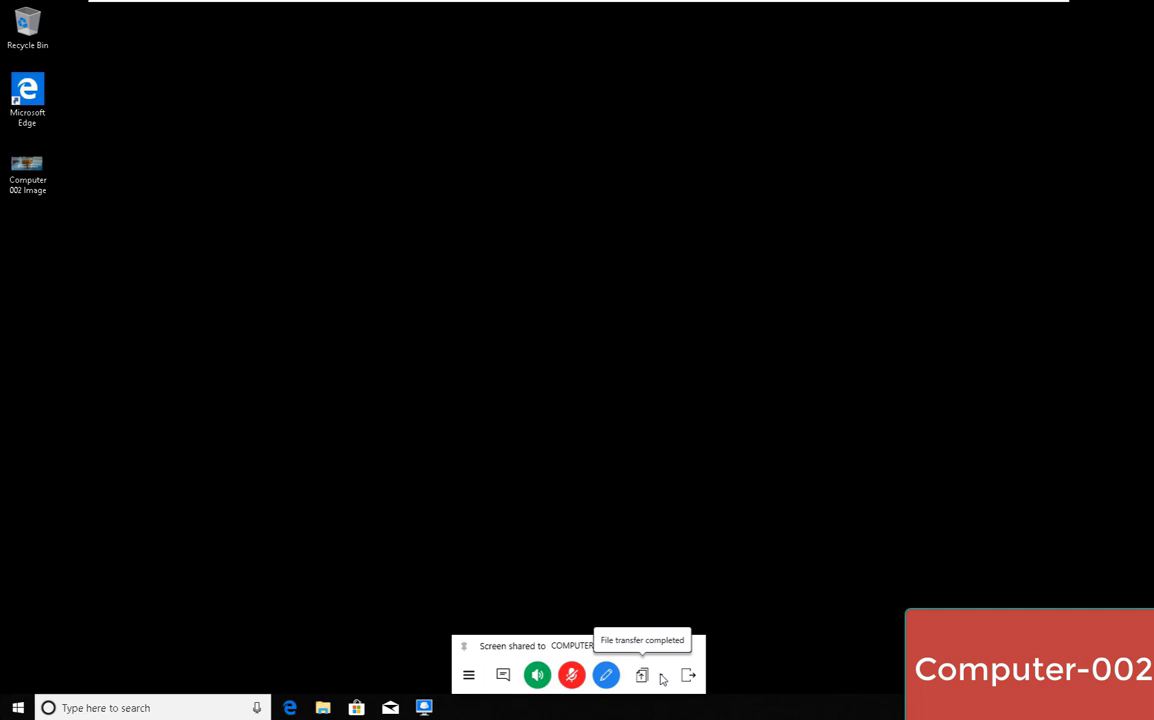
From File Transfer's downloads folder, open Computer 001 Image in Paint, then close it.
click(660, 677)
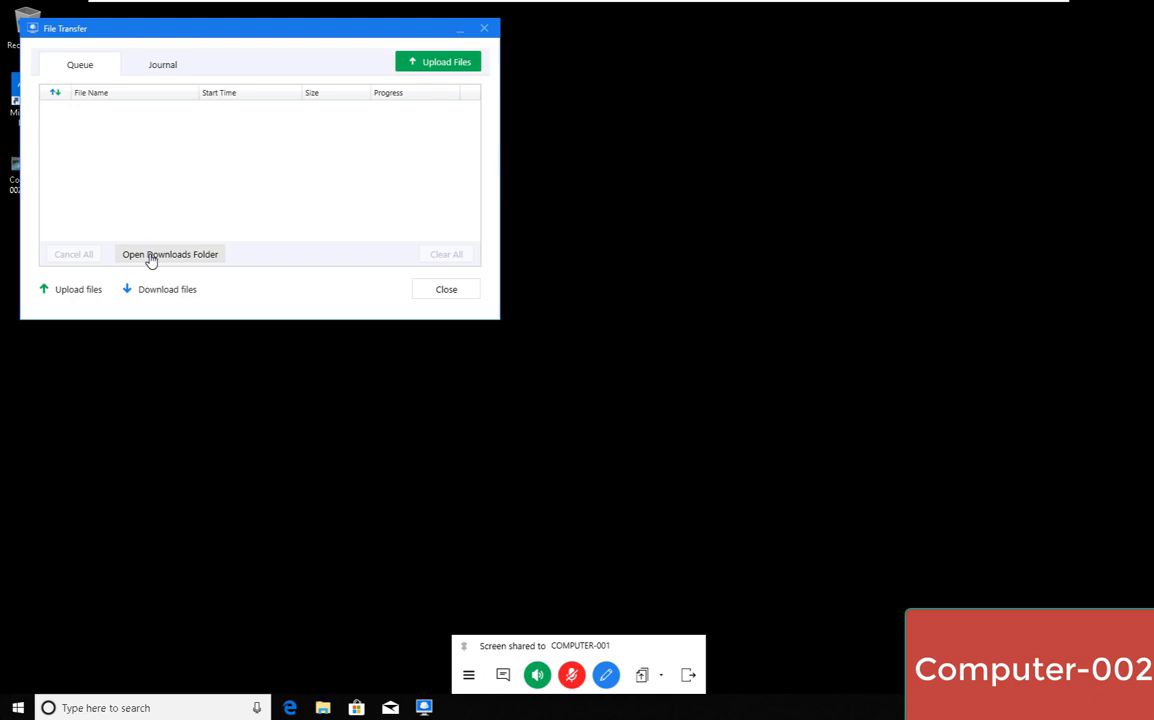
click(150, 256)
click(369, 252)
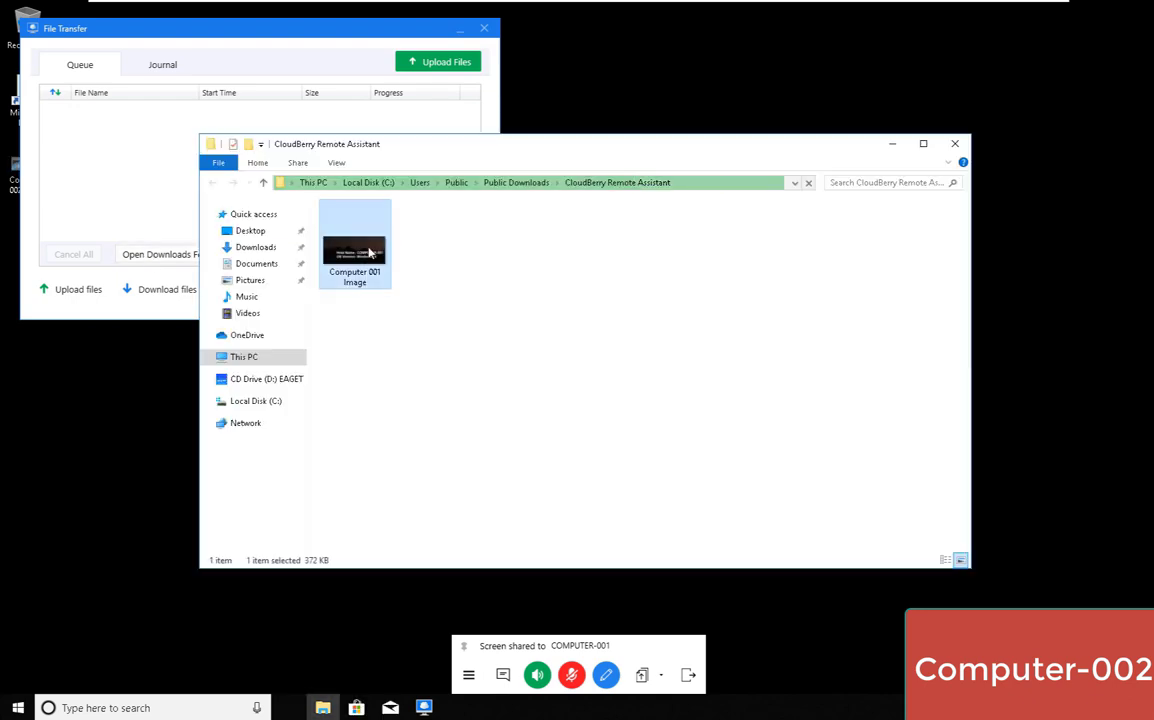
right_click(362, 262)
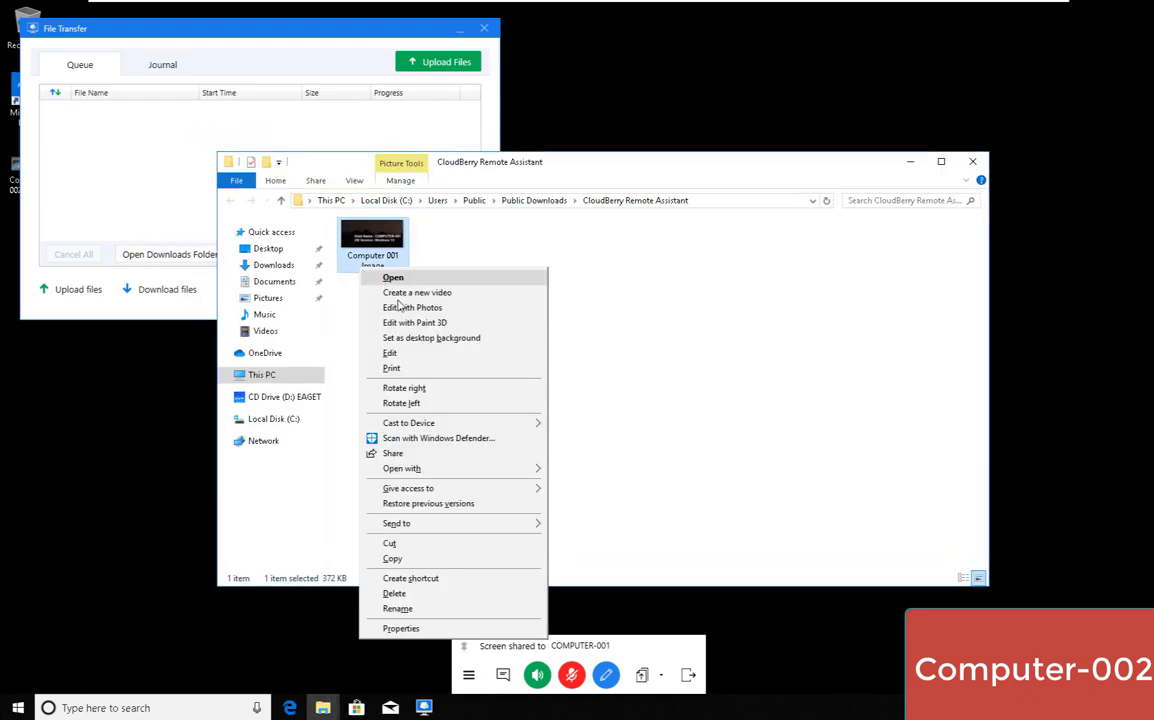
click(410, 370)
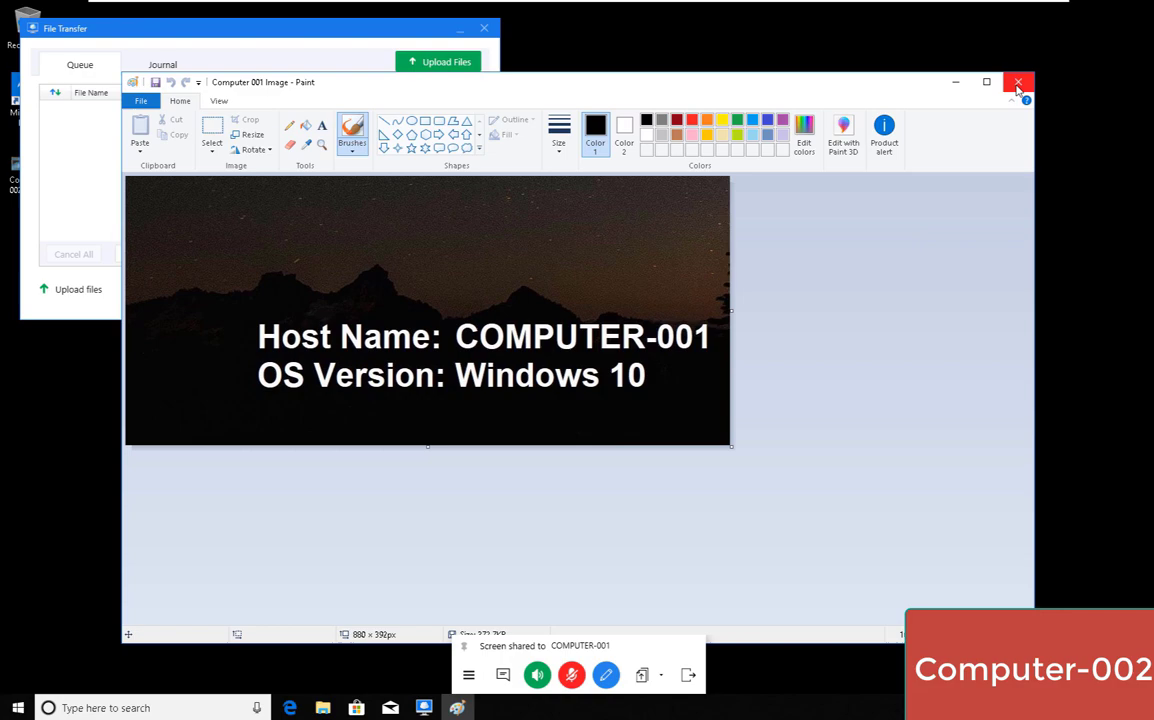
click(1018, 81)
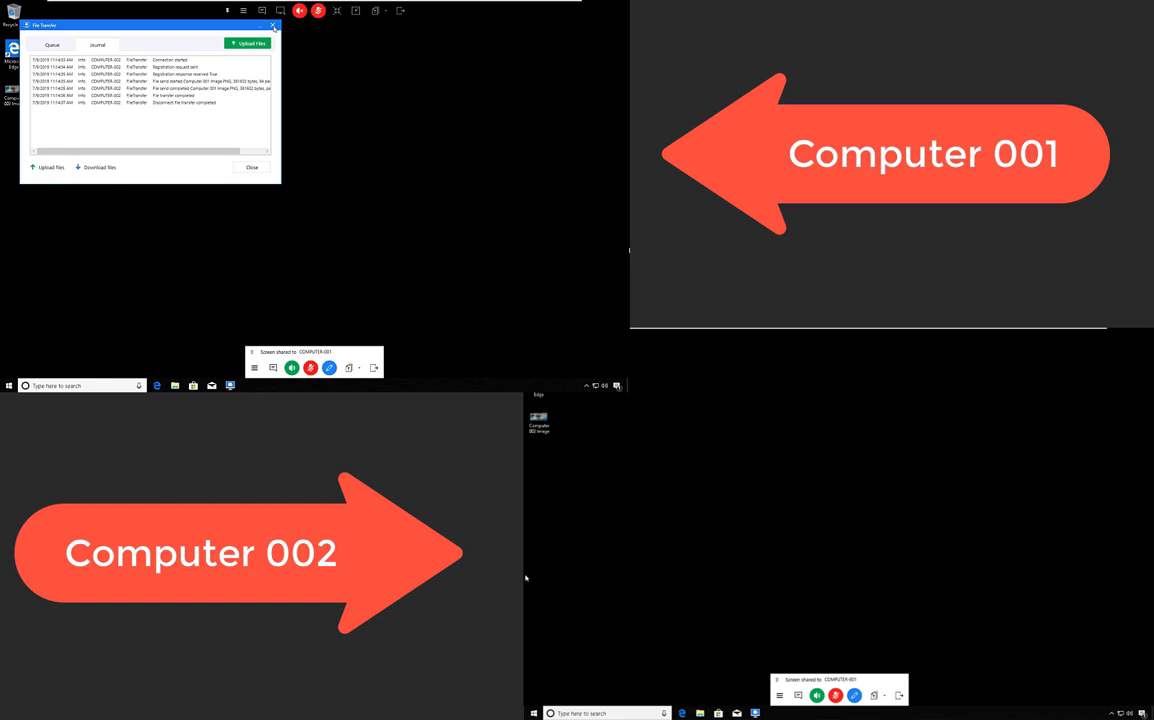
Close the File Transfer journal and open the toolbar Menu of session options.
click(273, 26)
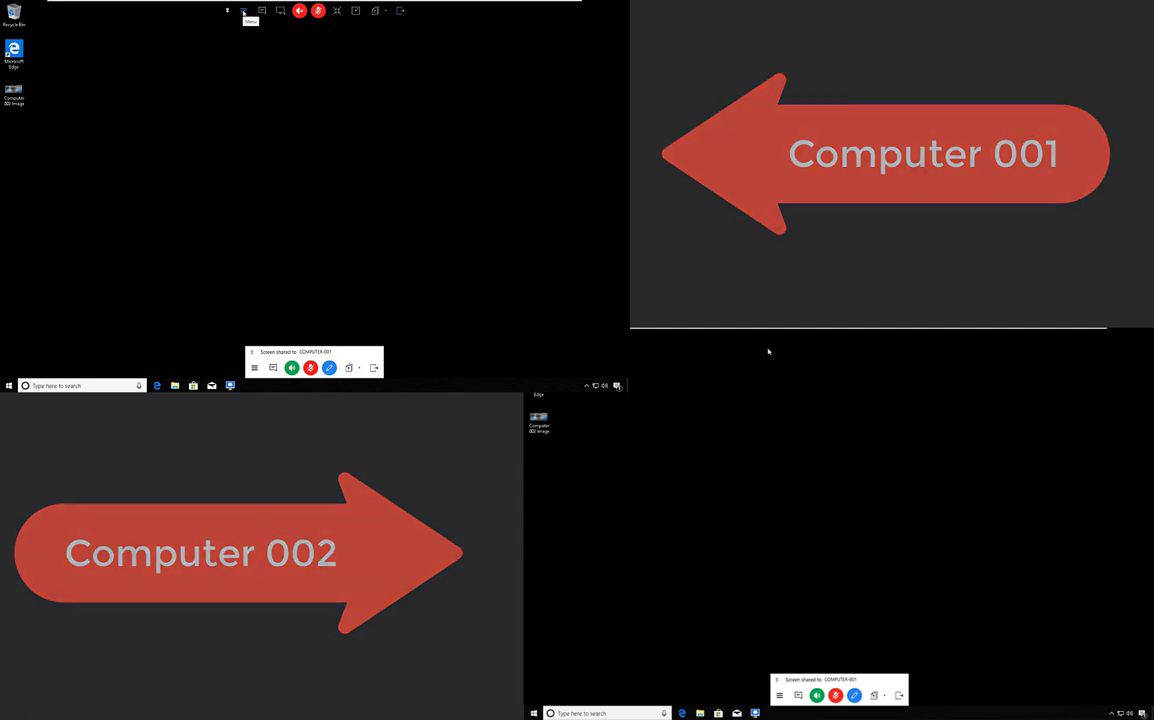
click(243, 12)
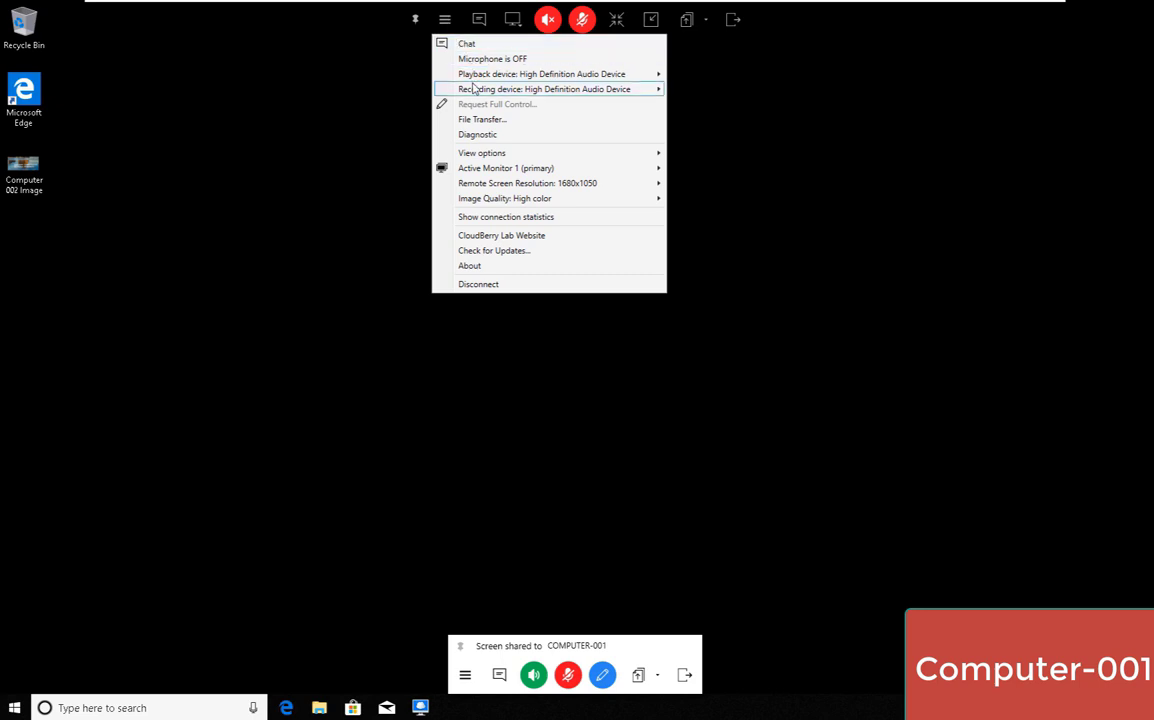
mouse_move(476, 79)
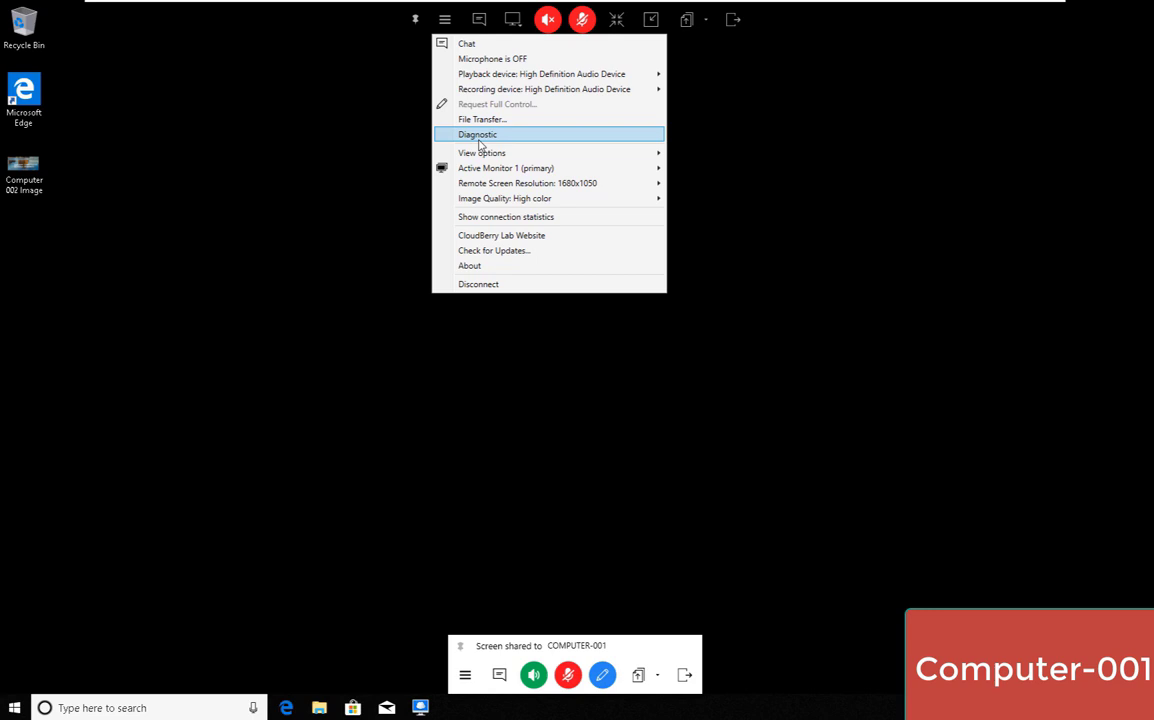
Cancel the Diagnostic report unsent, then show the Menu's View options.
click(480, 144)
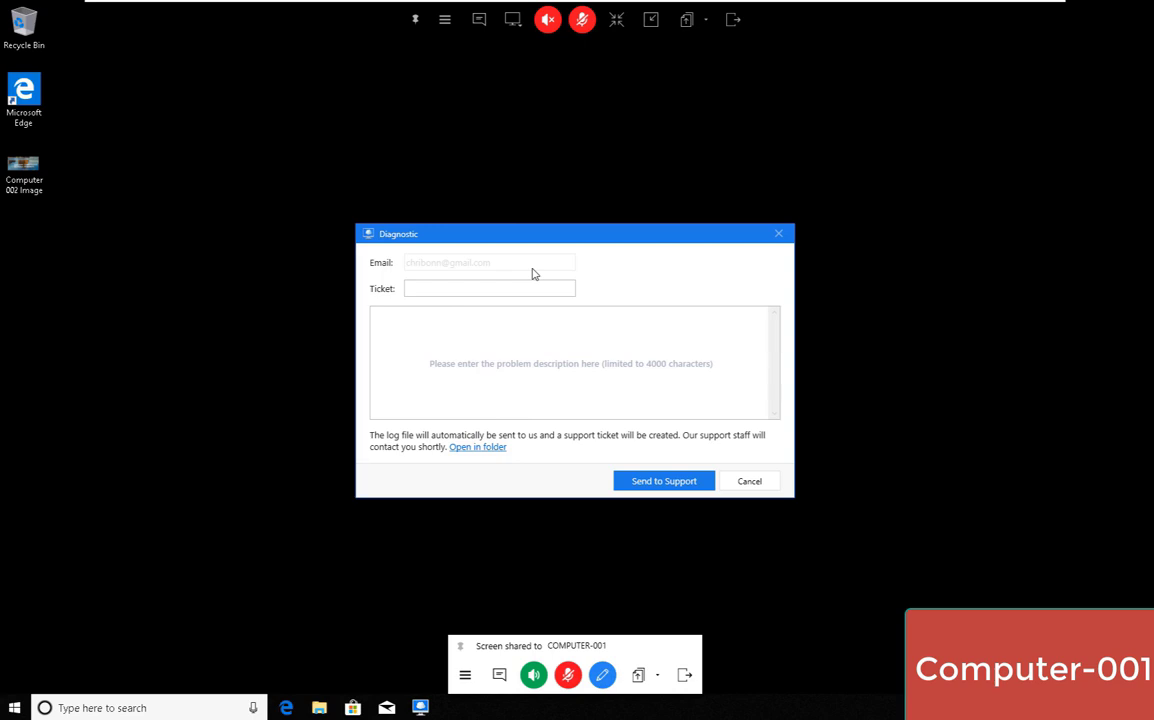
click(750, 482)
click(445, 19)
mouse_move(476, 155)
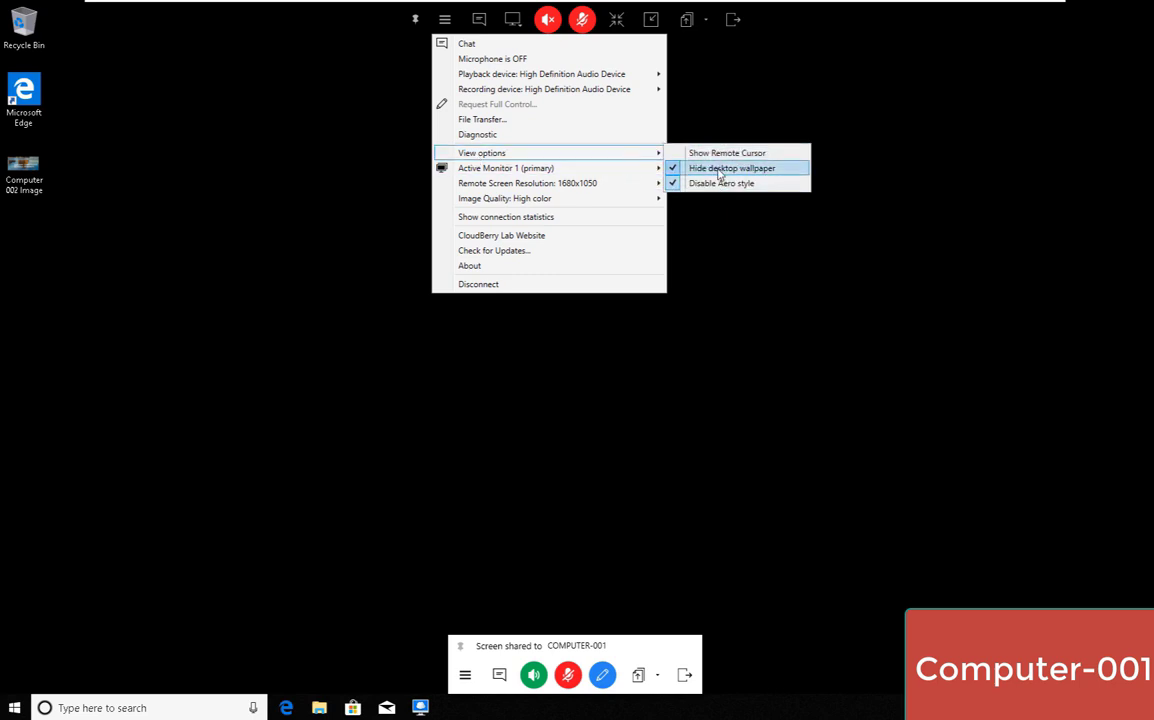
Restore the remote wallpaper, then show the Remote Screen Resolution list (3840x2400 to 800x600).
click(718, 173)
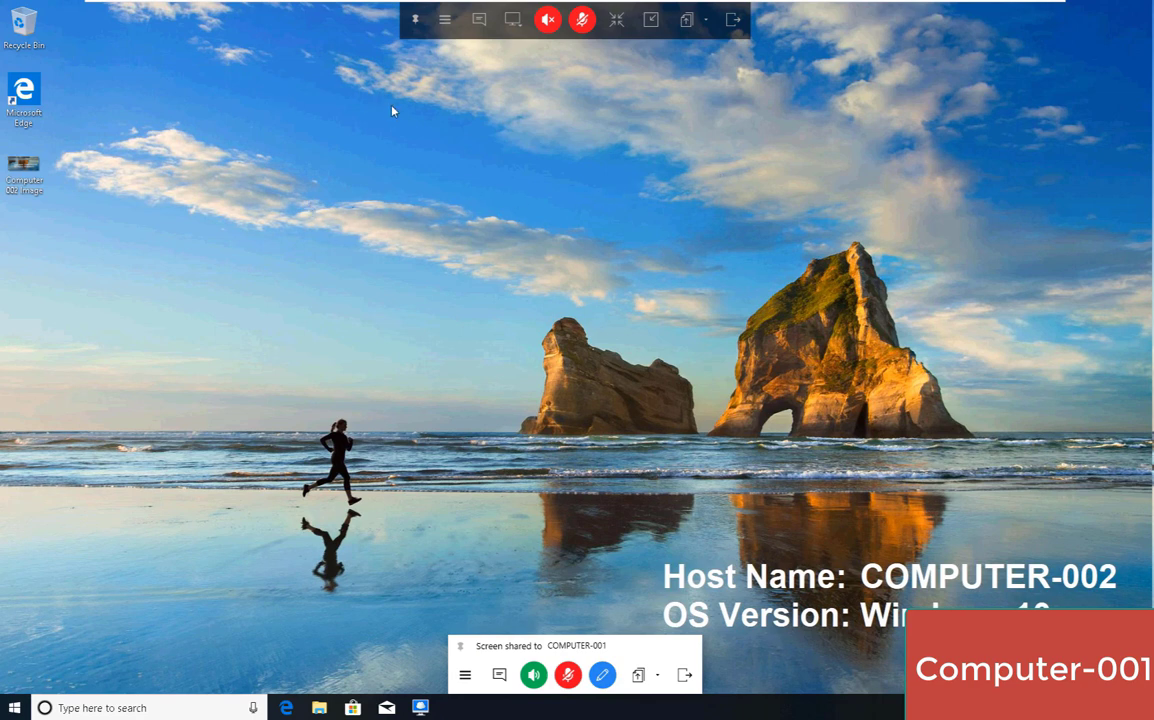
click(447, 27)
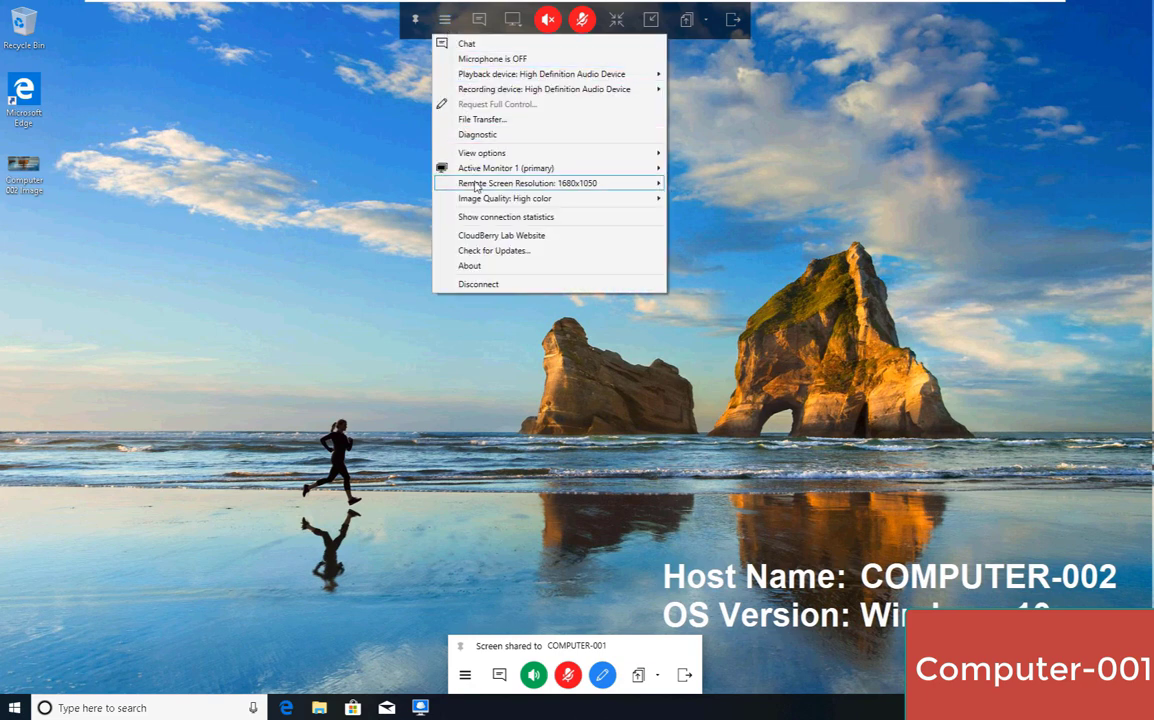
mouse_move(469, 156)
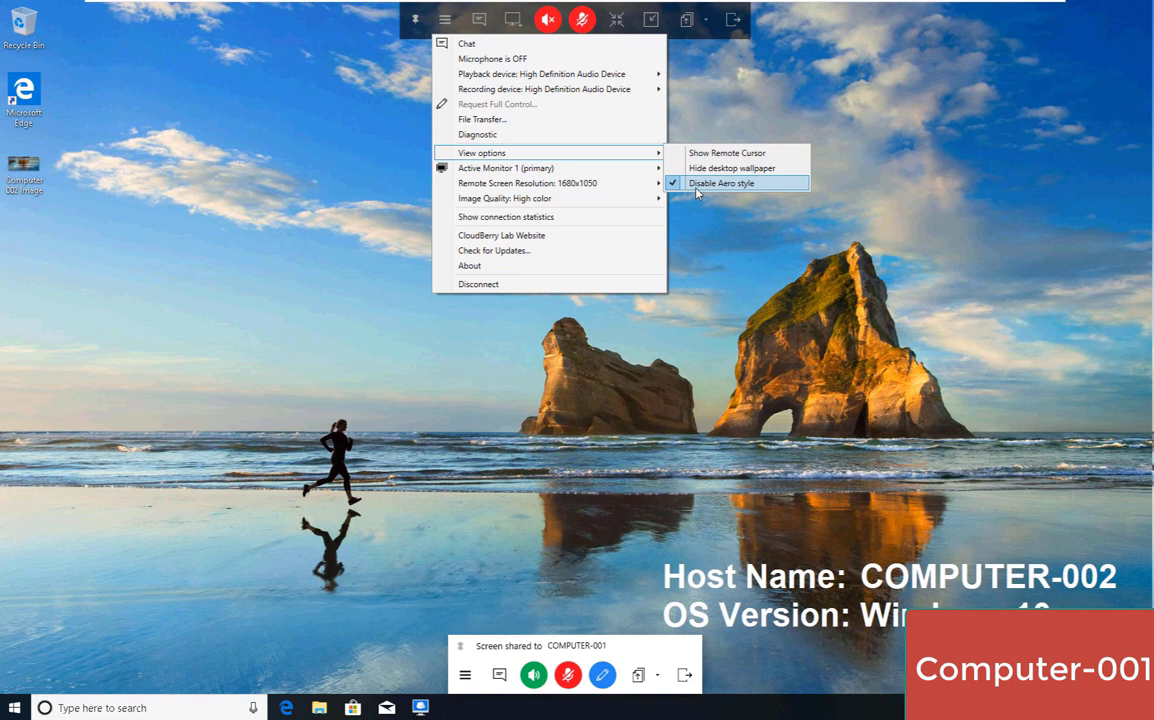
mouse_move(546, 181)
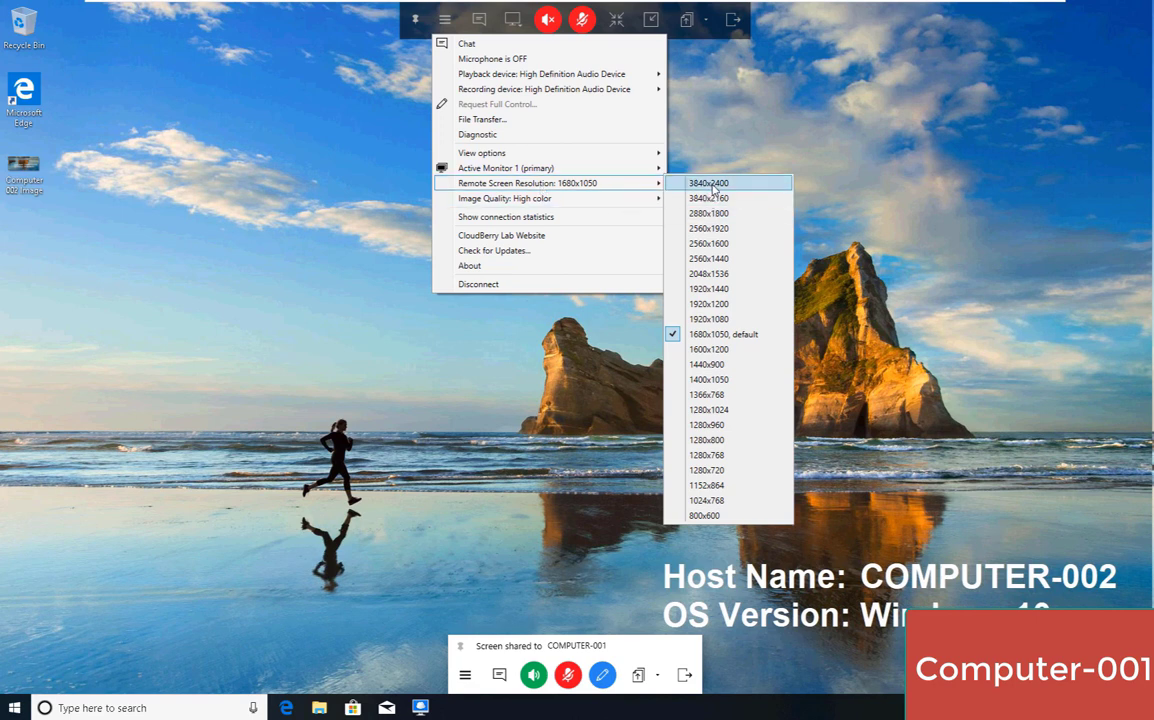
Set the remote screen to 800x600, then back to the 1680x1050 default.
click(720, 516)
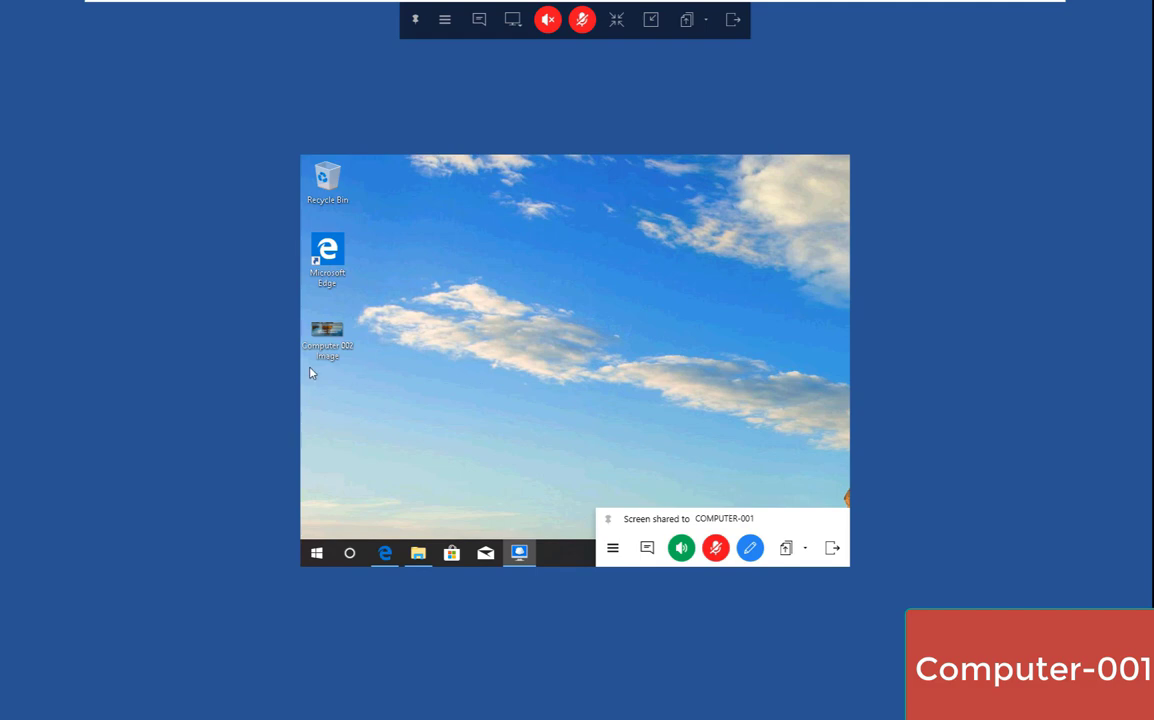
click(445, 20)
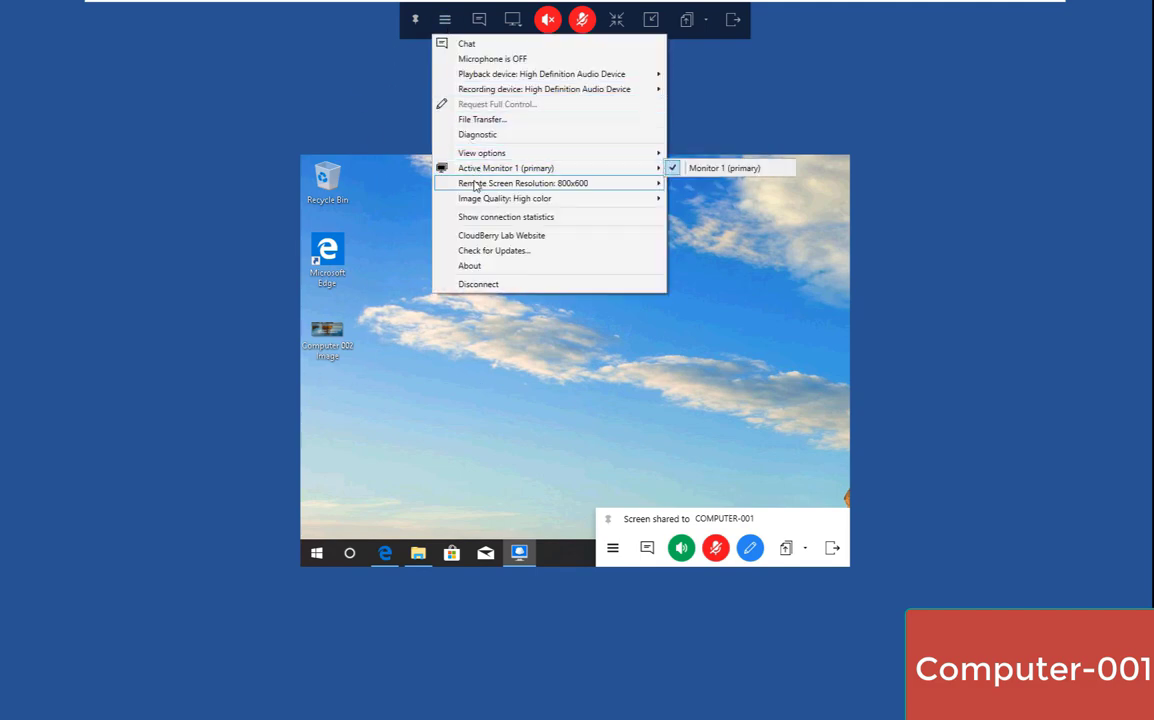
mouse_move(478, 184)
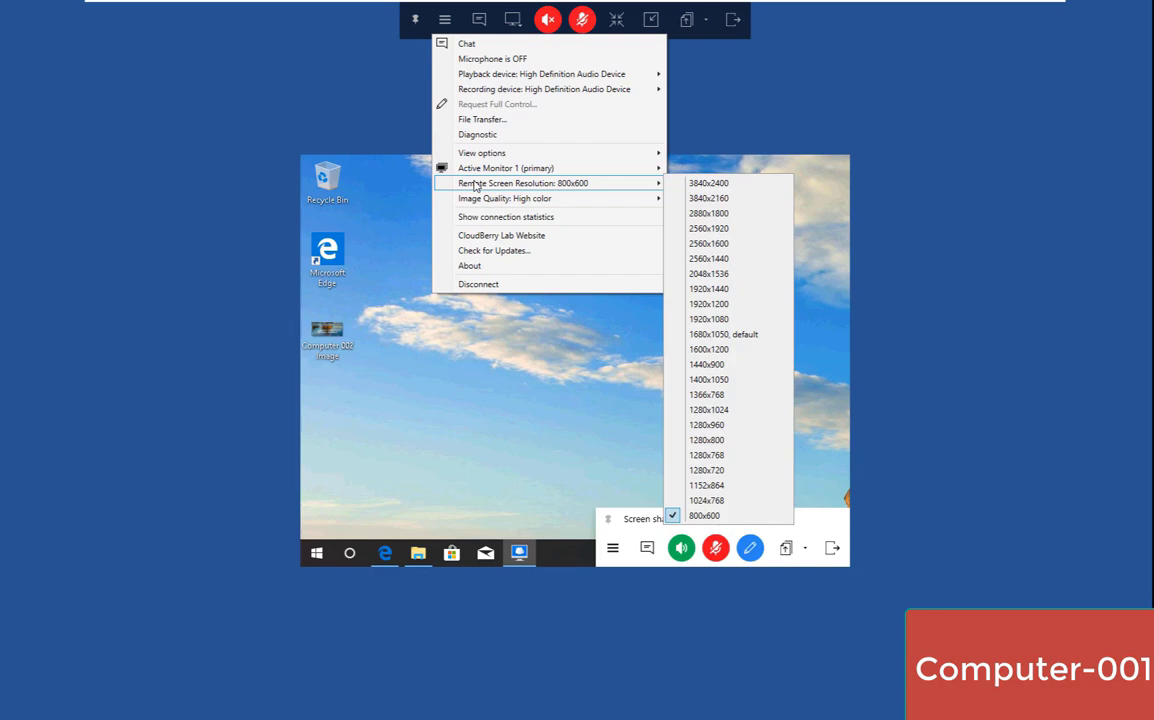
click(759, 338)
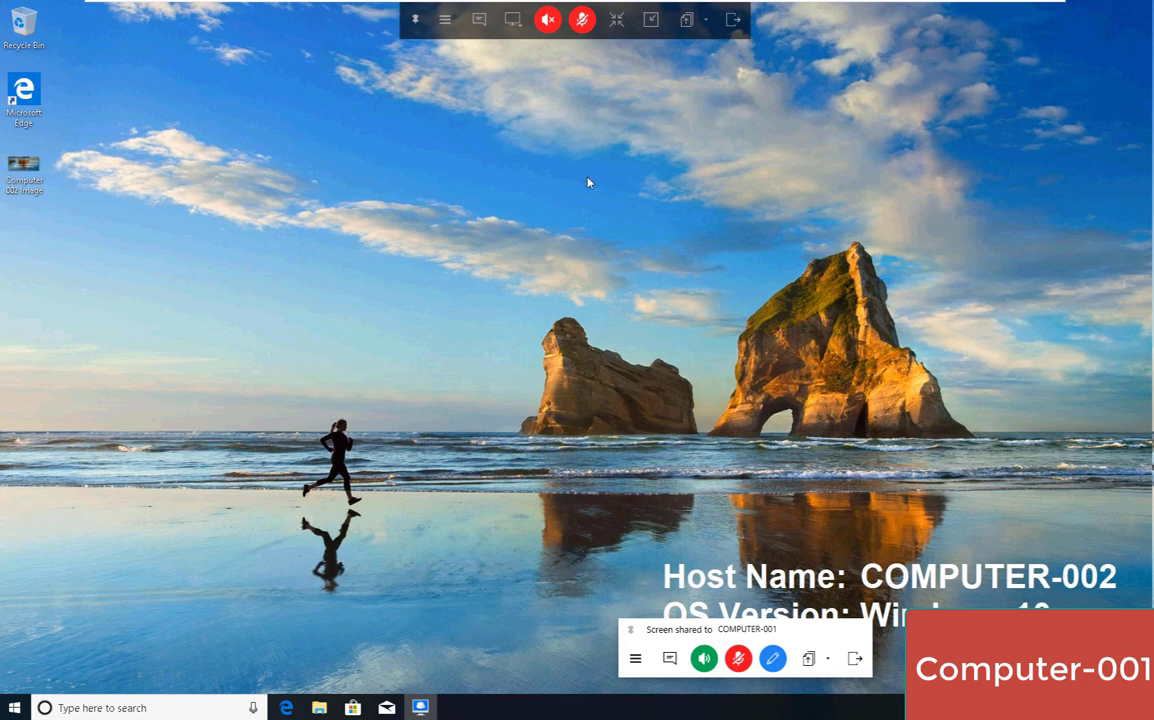
Browse View options and Remote Screen Resolution, then drag Computer 002 Image to the top-right corner.
click(443, 21)
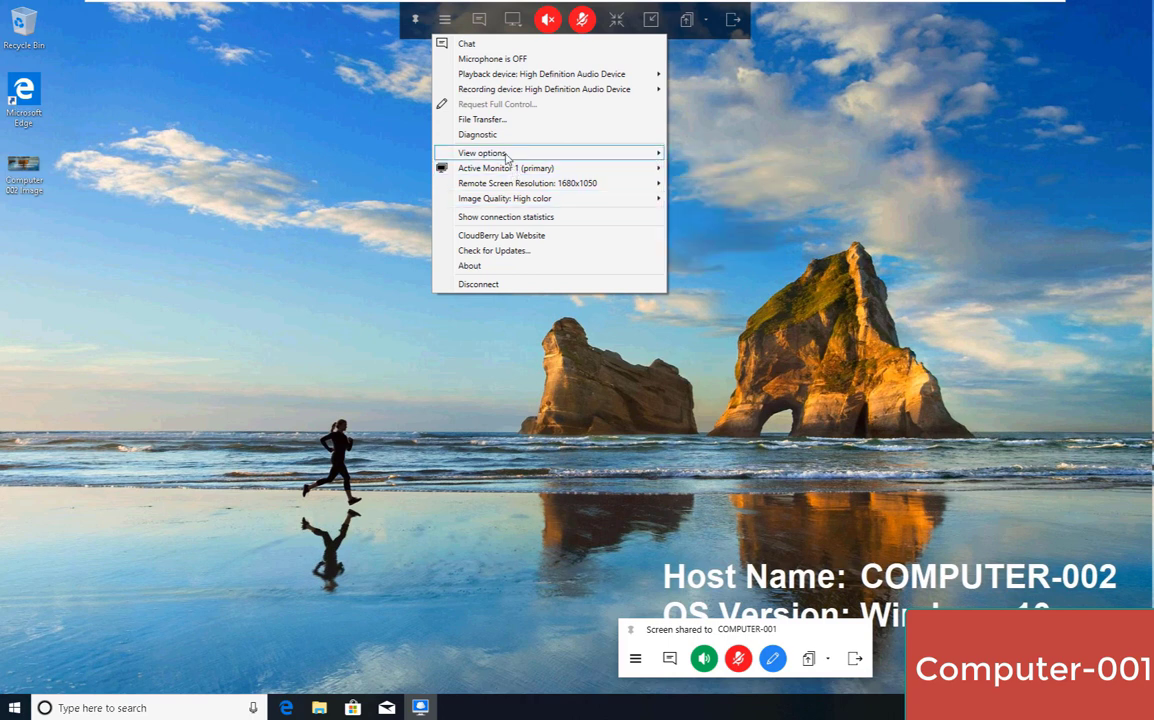
mouse_move(507, 156)
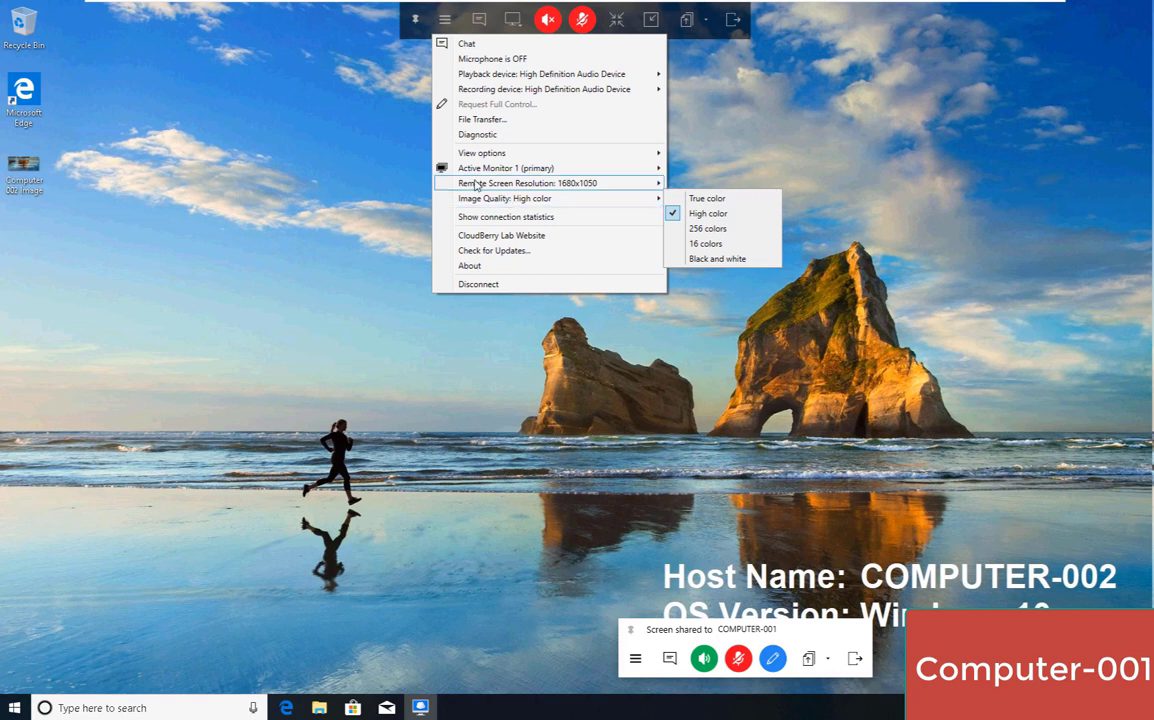
mouse_move(505, 184)
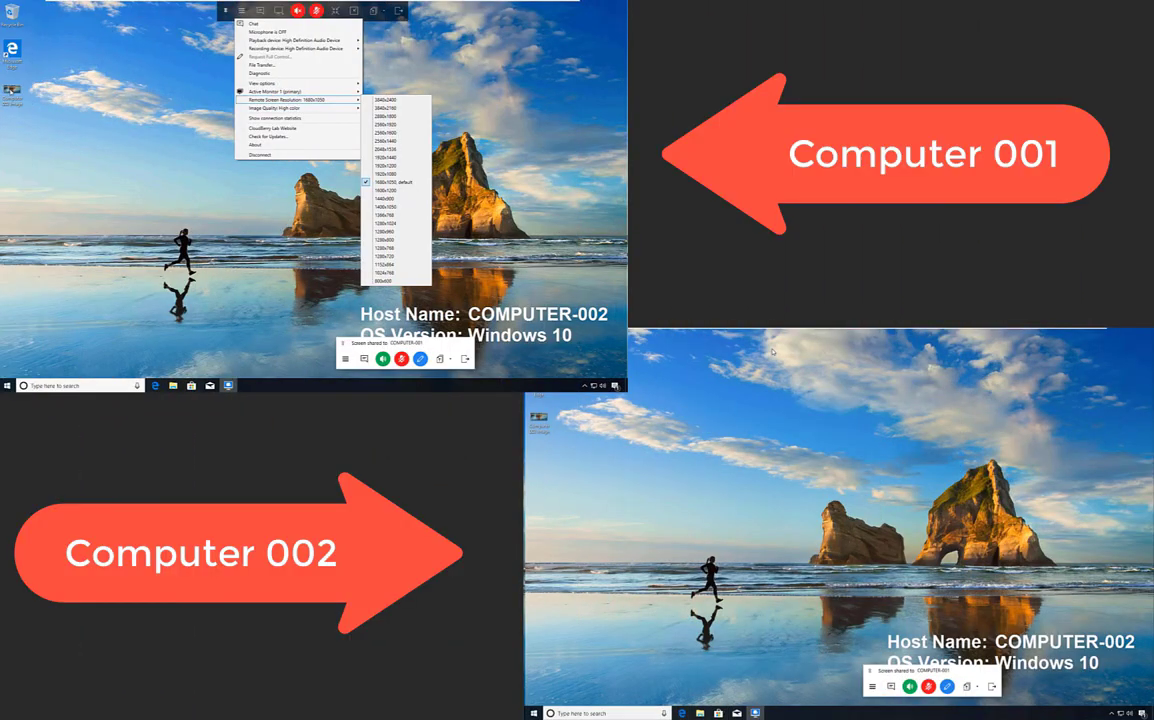
key(Escape)
drag(108, 130, 585, 30)
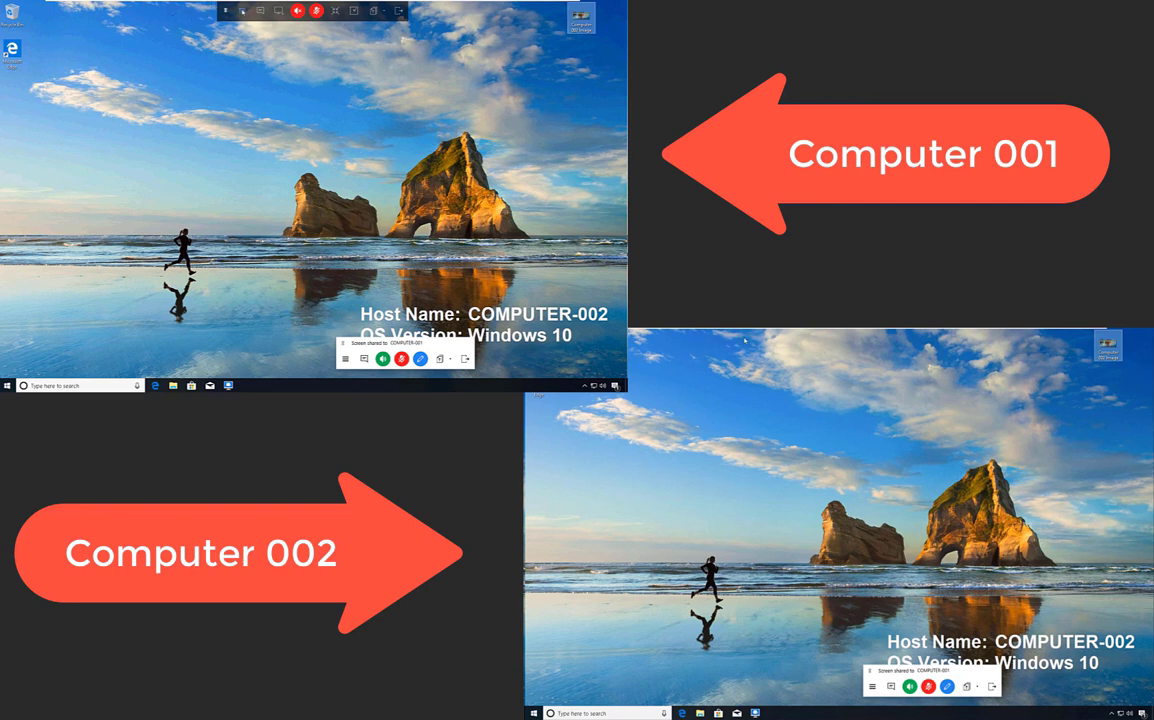
click(242, 10)
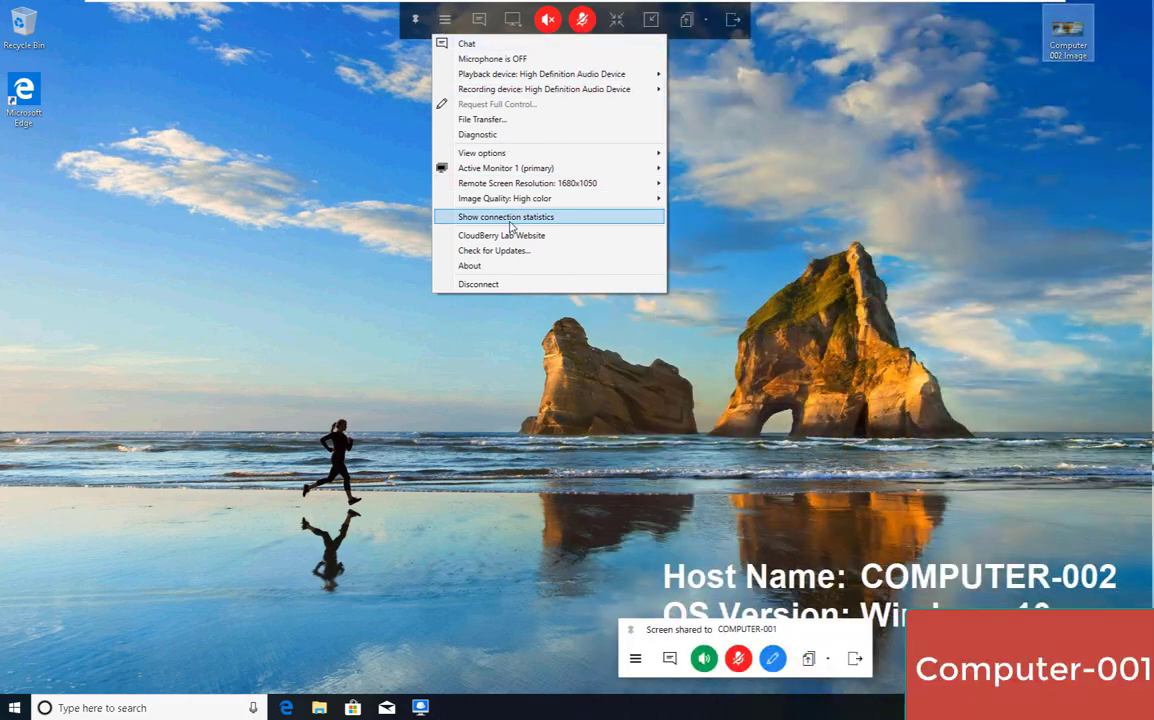
click(510, 222)
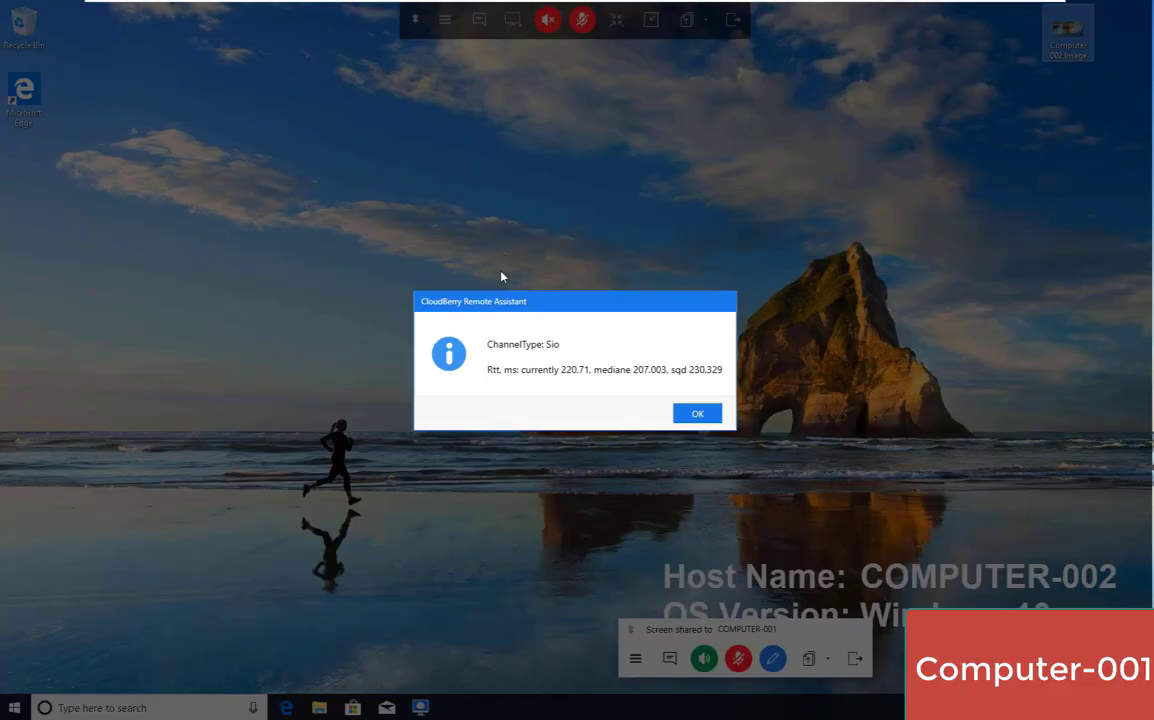
click(694, 414)
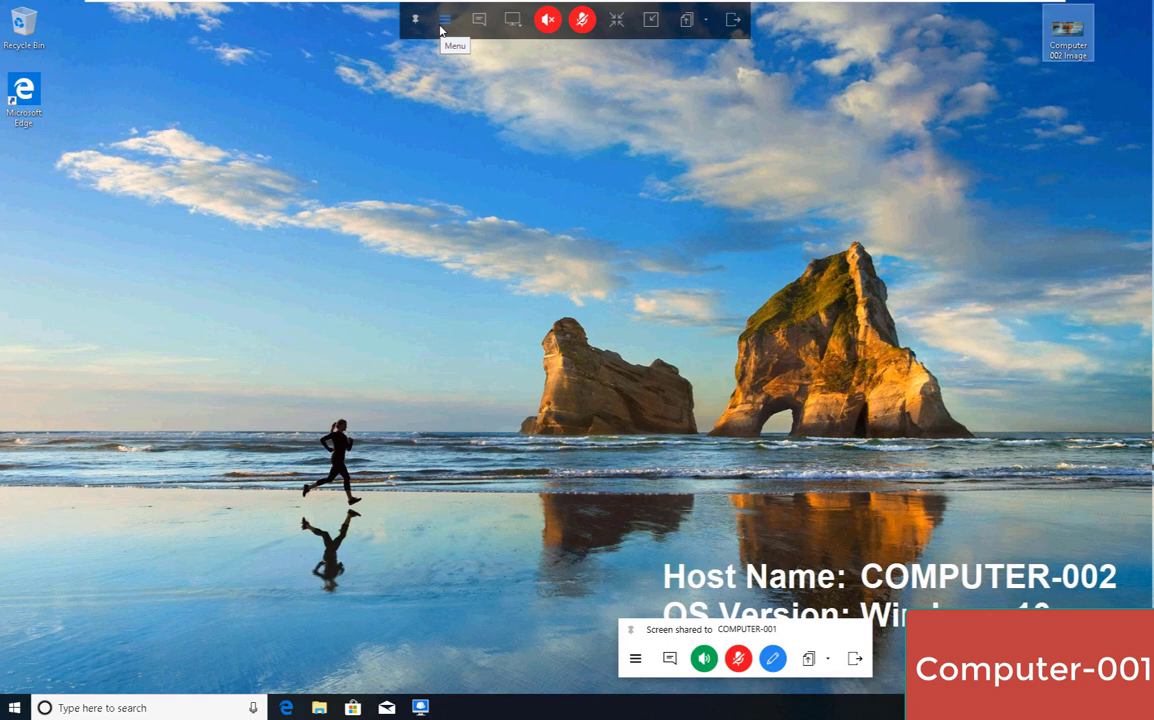
click(444, 20)
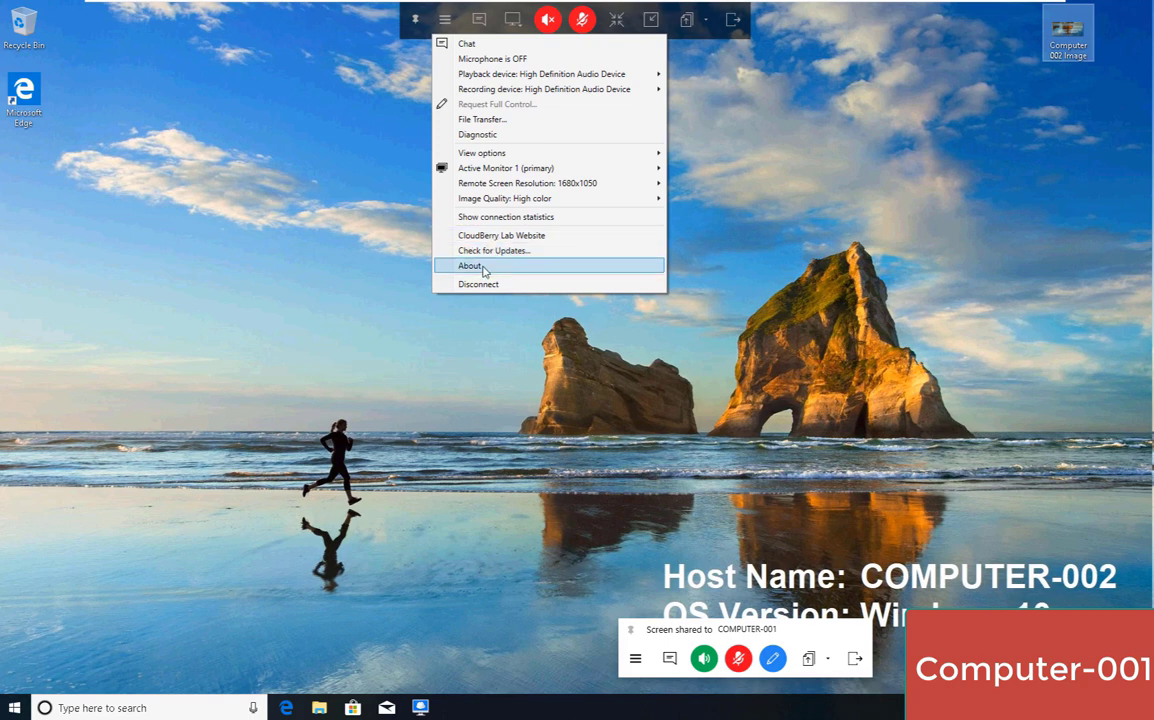
click(484, 268)
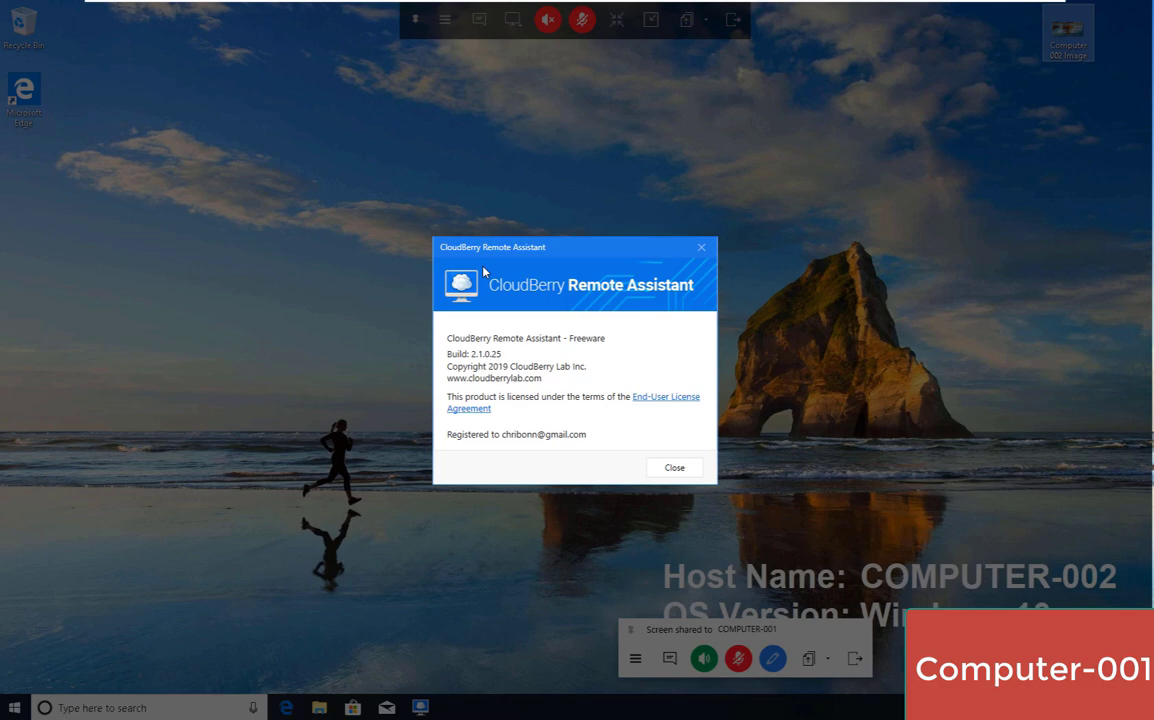
click(674, 467)
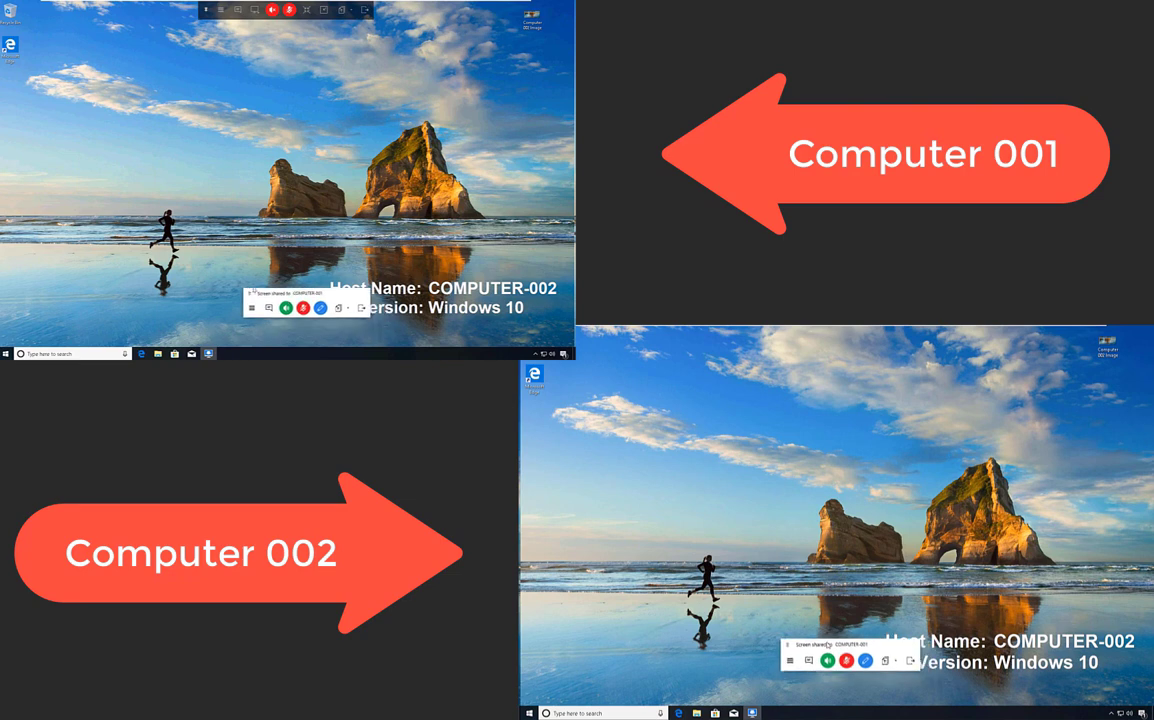
Move the Screen shared panel to mid-screen and toggle View Only, then back to Full Control.
drag(795, 640, 798, 505)
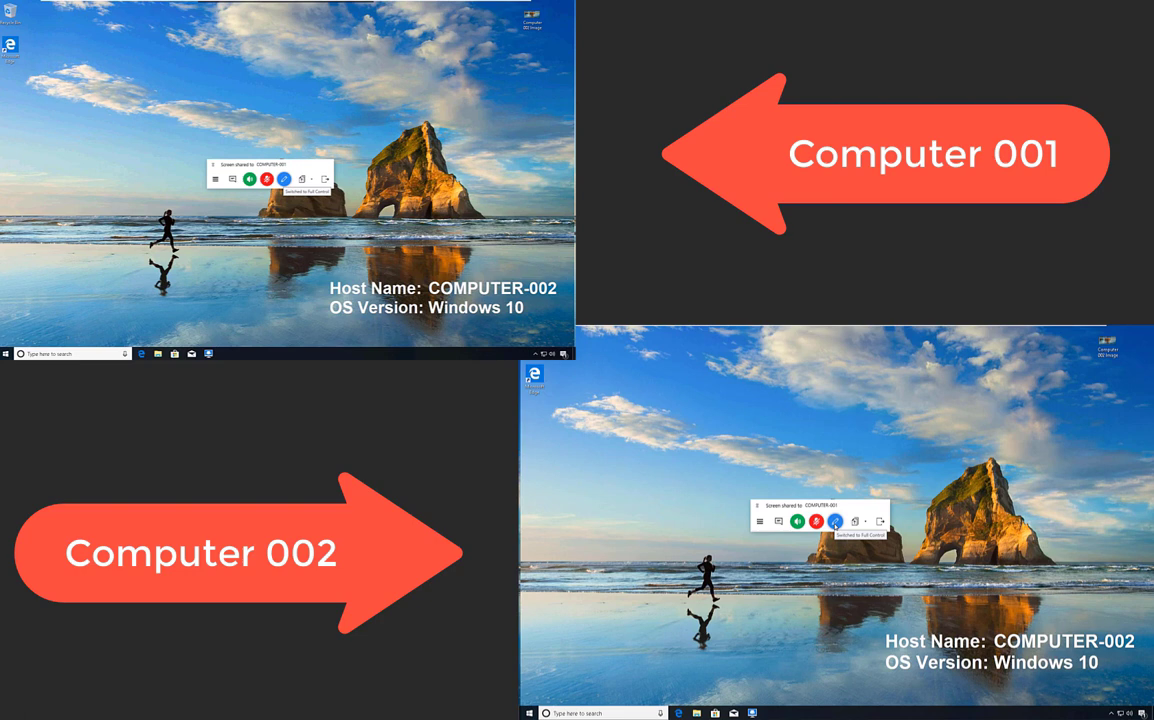
click(835, 522)
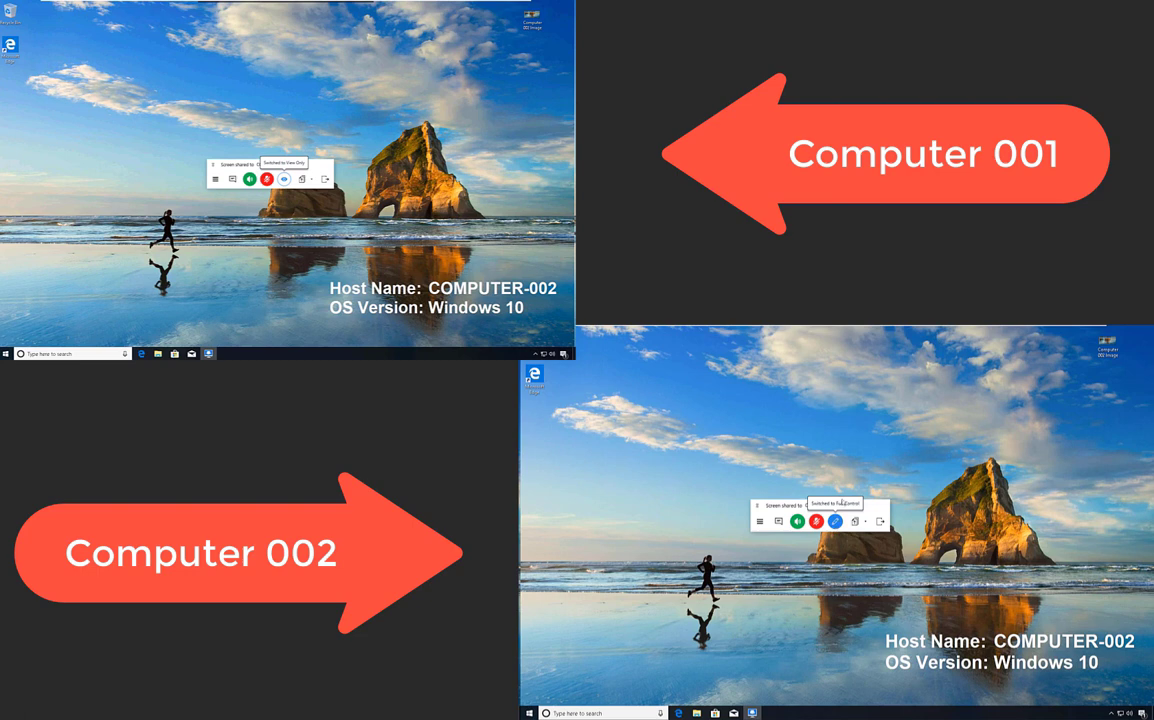
click(835, 522)
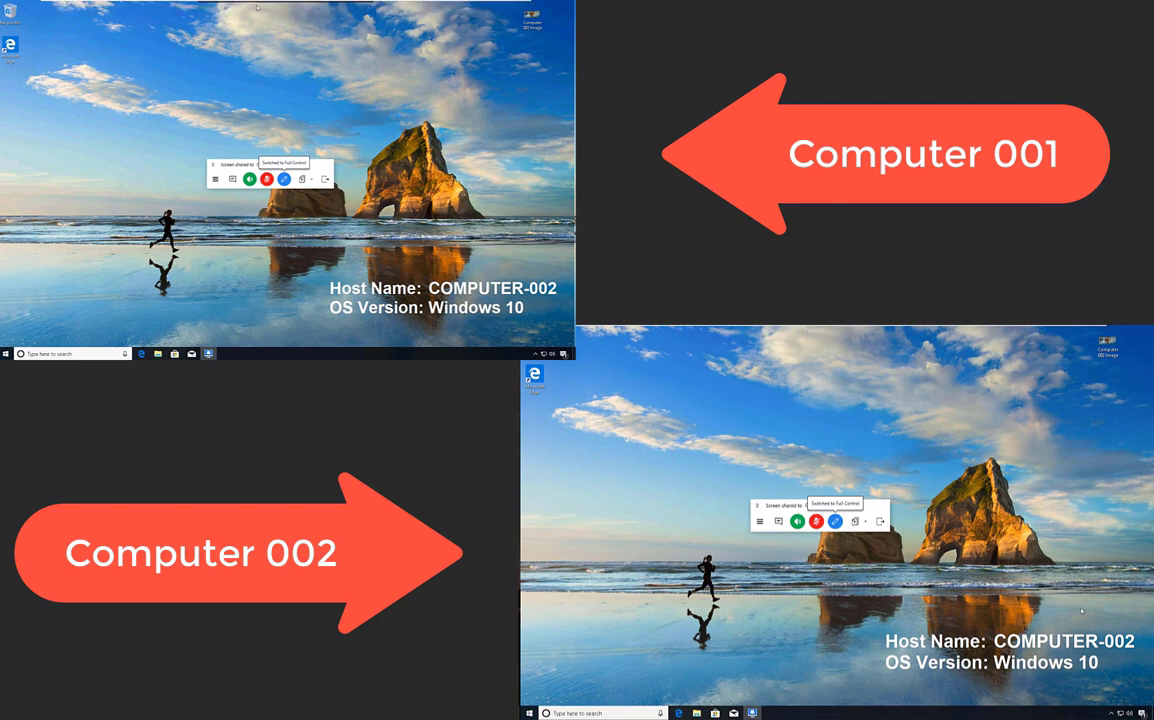
mouse_move(257, 7)
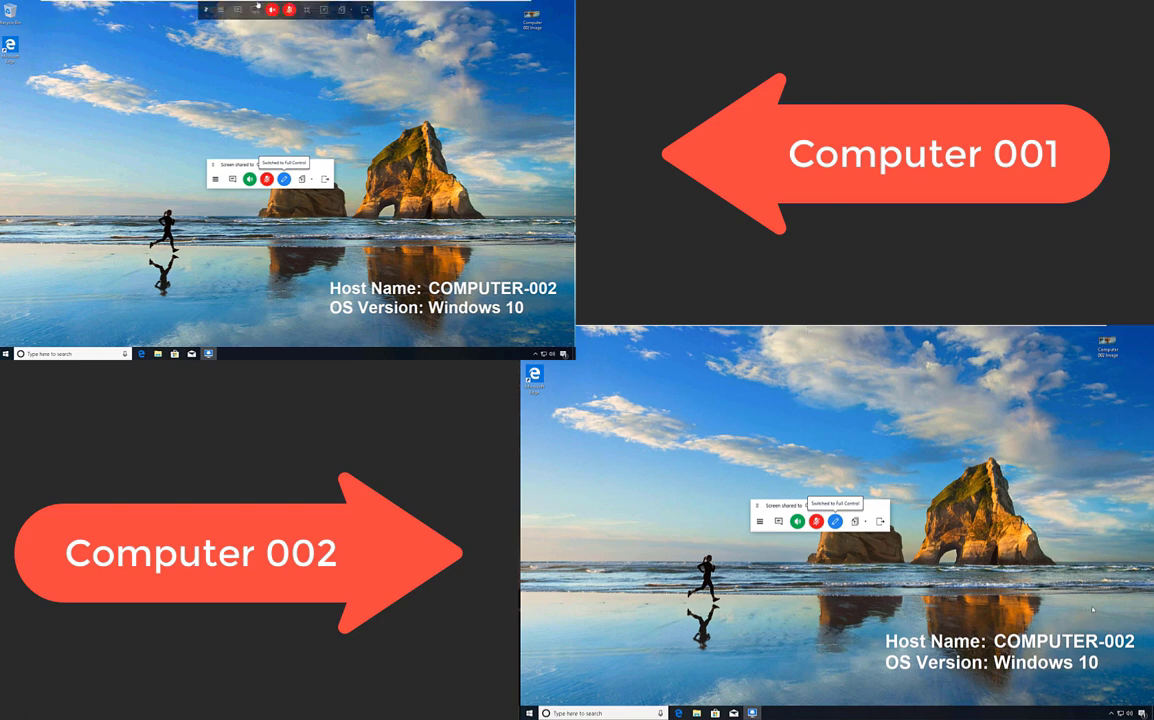
Exit full-screen, widen the session window, and create a new text document on the remote desktop.
click(324, 11)
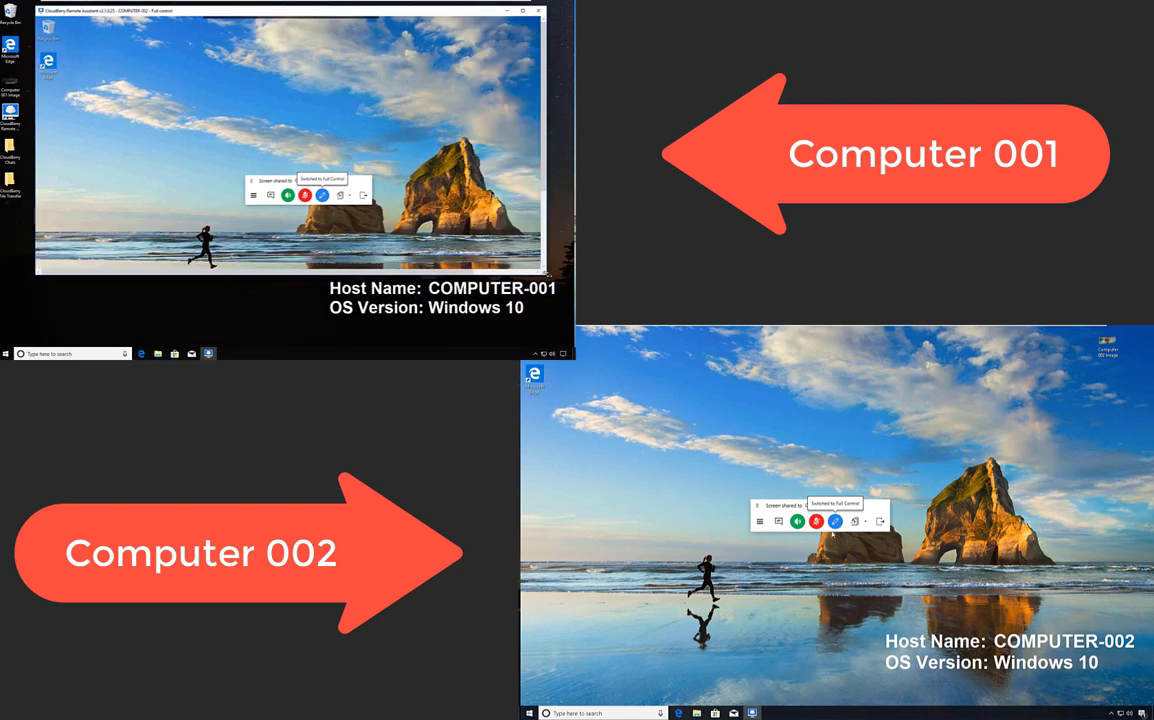
drag(547, 272, 555, 272)
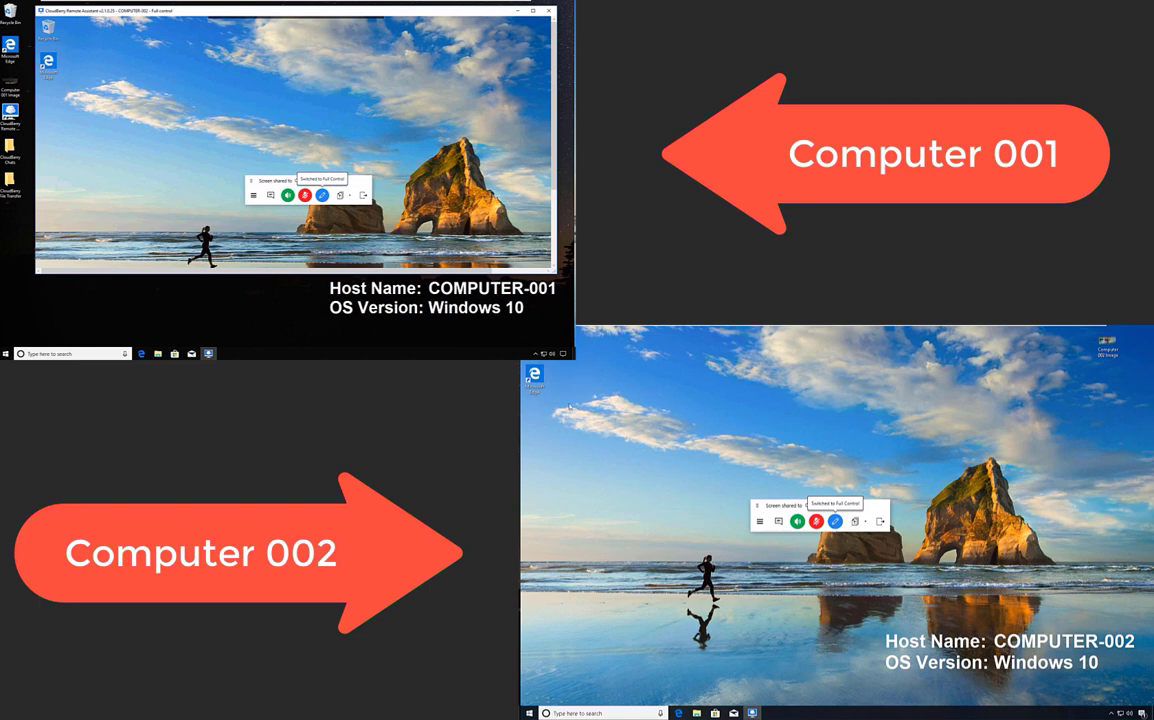
right_click(569, 405)
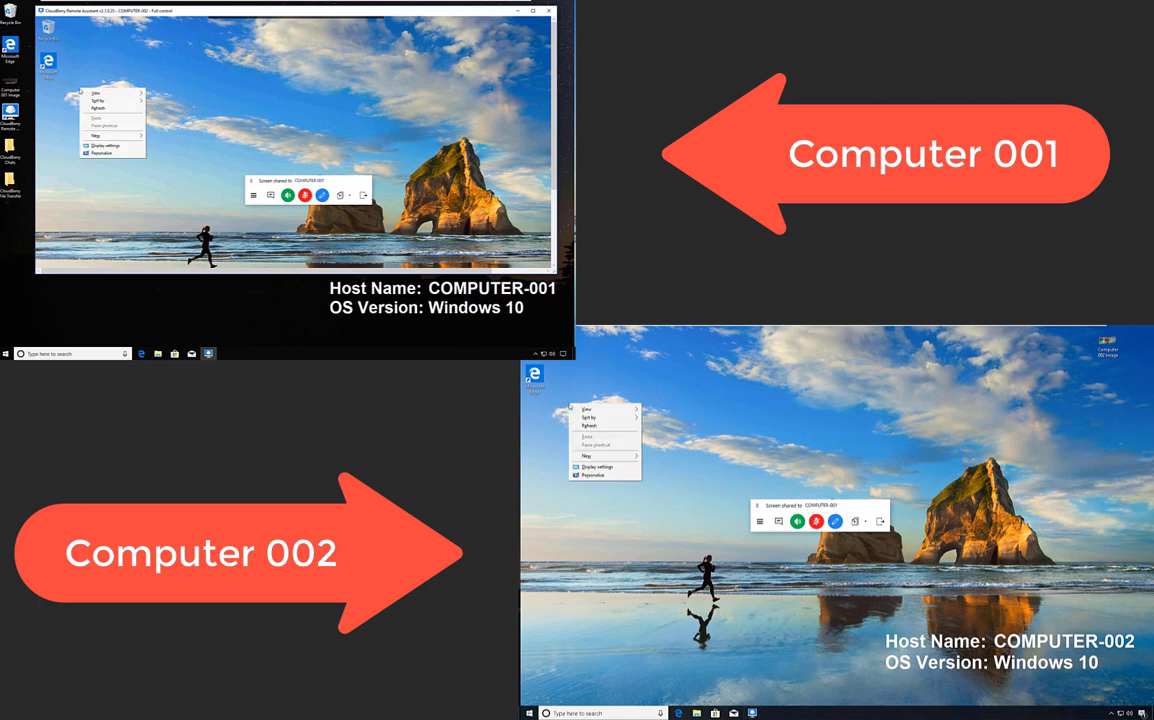
mouse_move(586, 456)
click(661, 500)
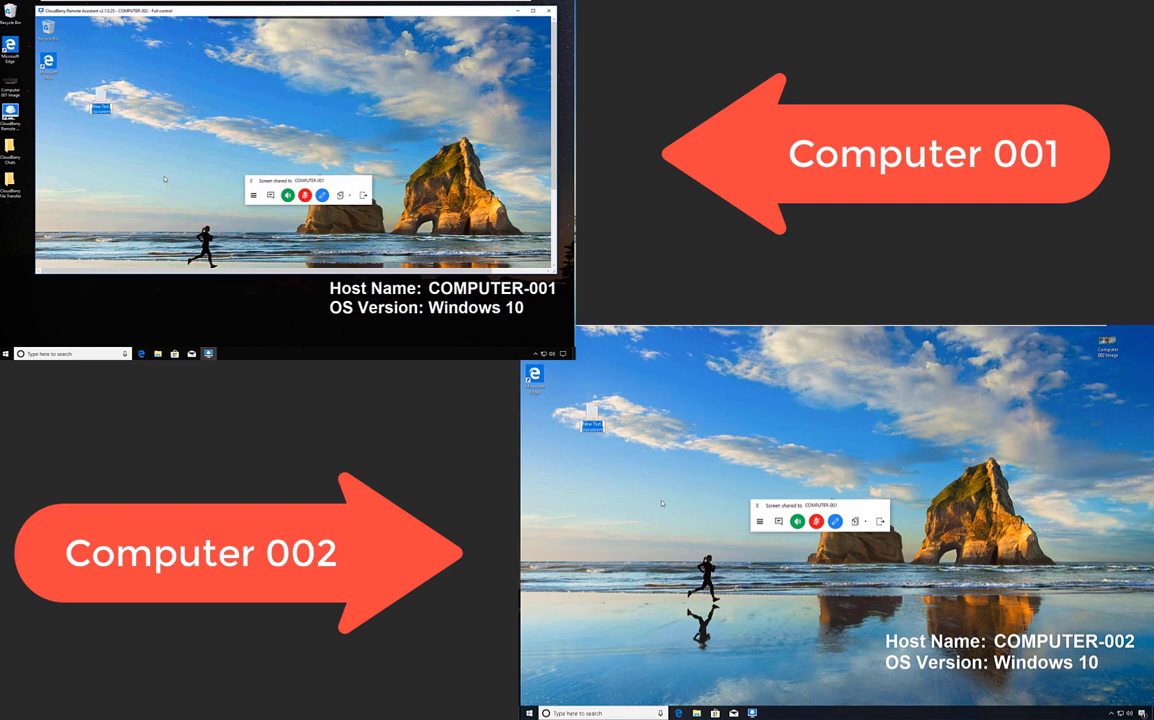
click(164, 178)
Open Computer 002's Pictures folder and switch the session to View Only.
scroll(552, 200, down, 3)
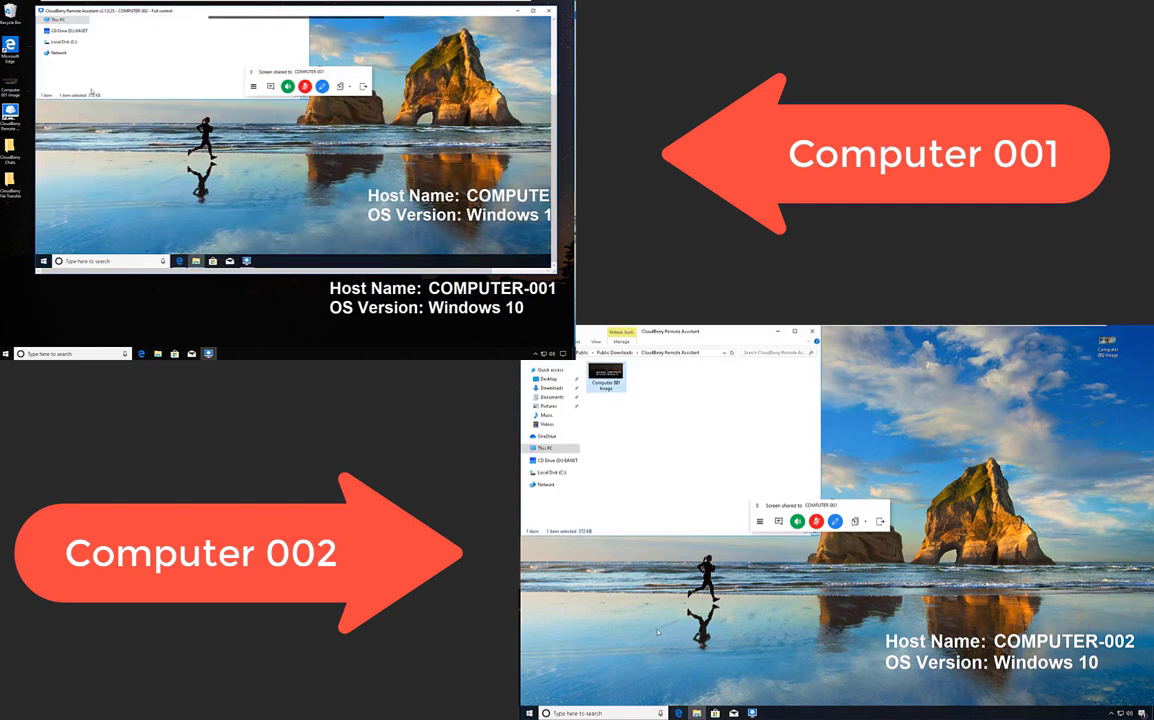
scroll(160, 95, up, 3)
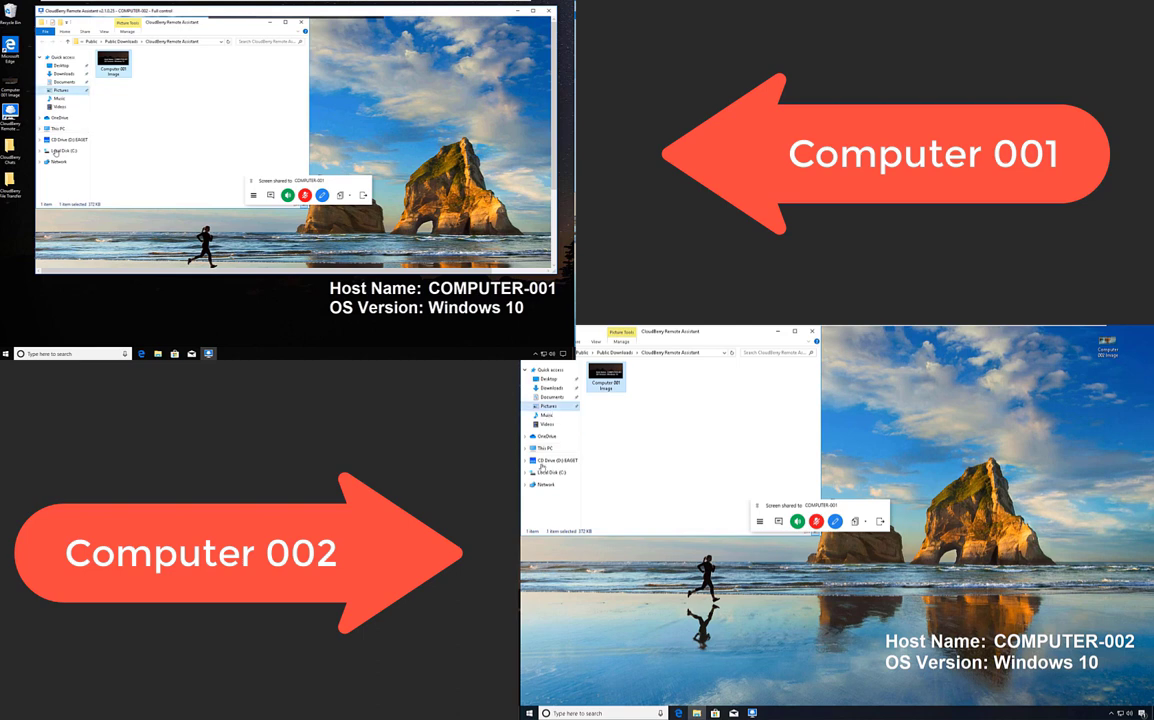
click(549, 410)
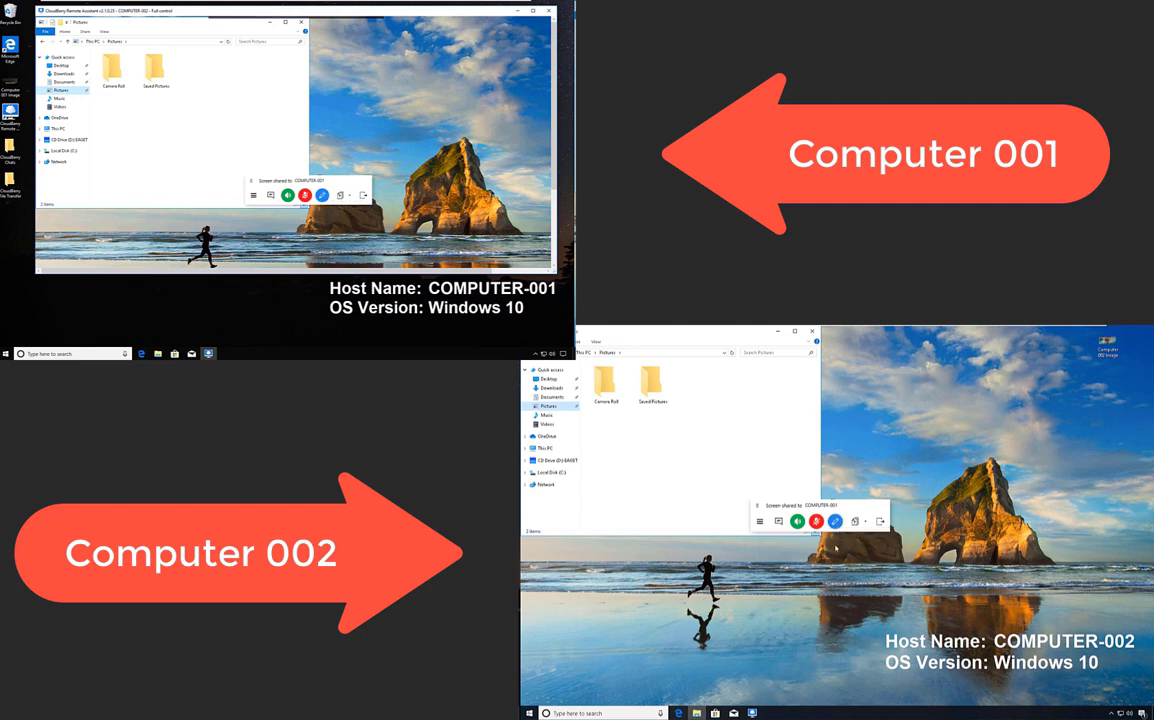
click(835, 521)
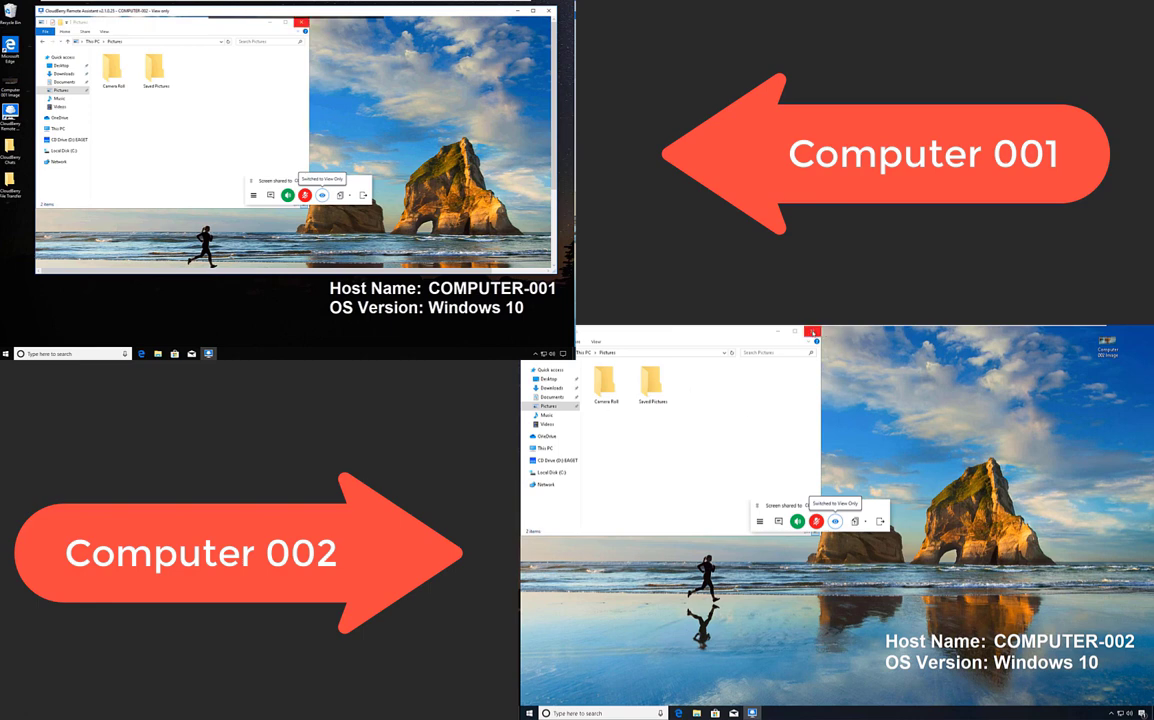
Close the Pictures window and bring up the CloudBerry download page in Edge.
click(813, 332)
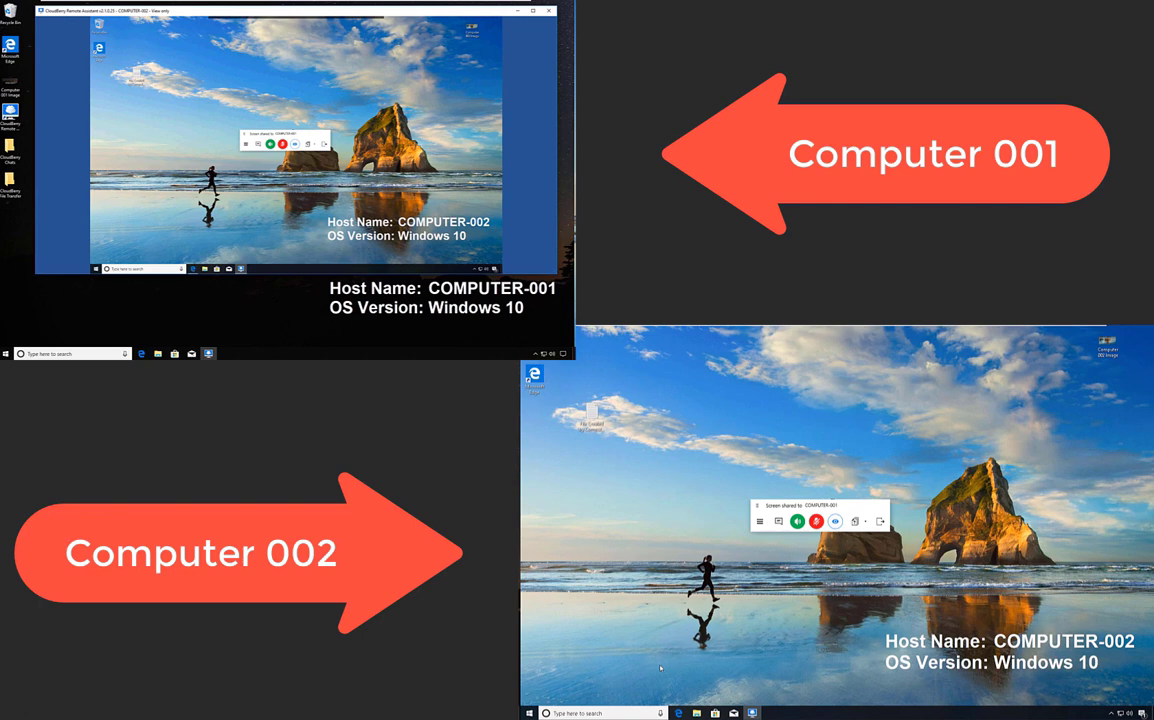
click(679, 713)
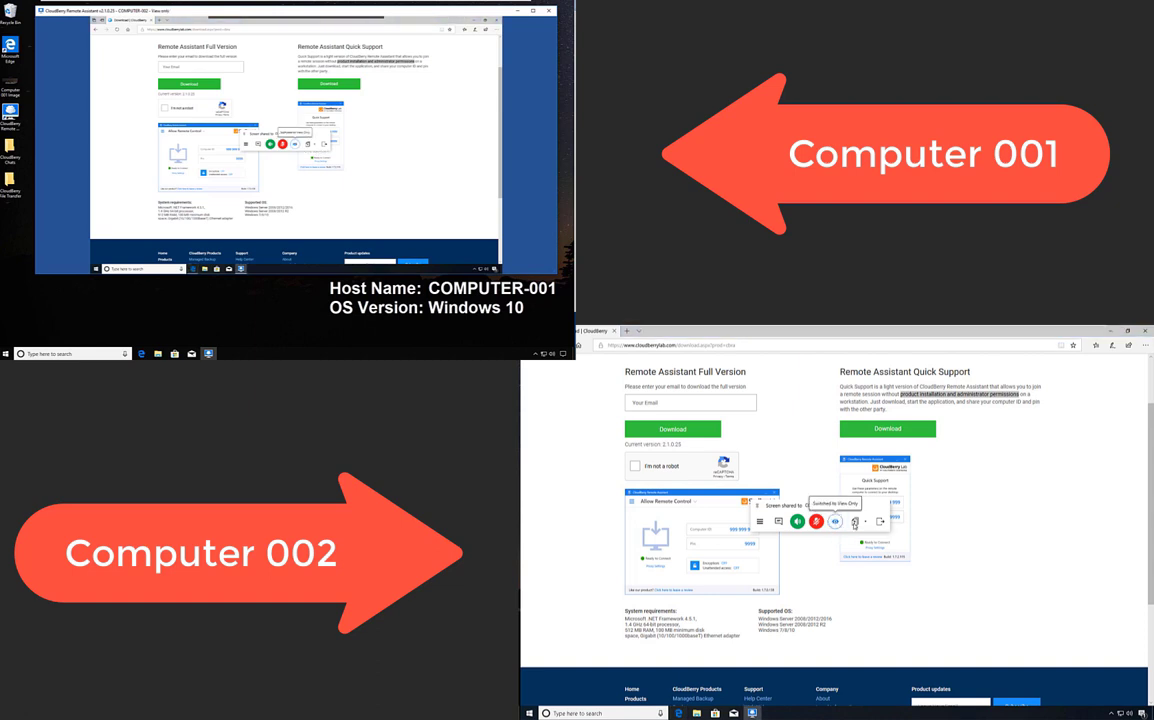
Upload Computer 002 Image from Computer 002's Desktop to the local CloudBerry File Transfer folder.
click(854, 523)
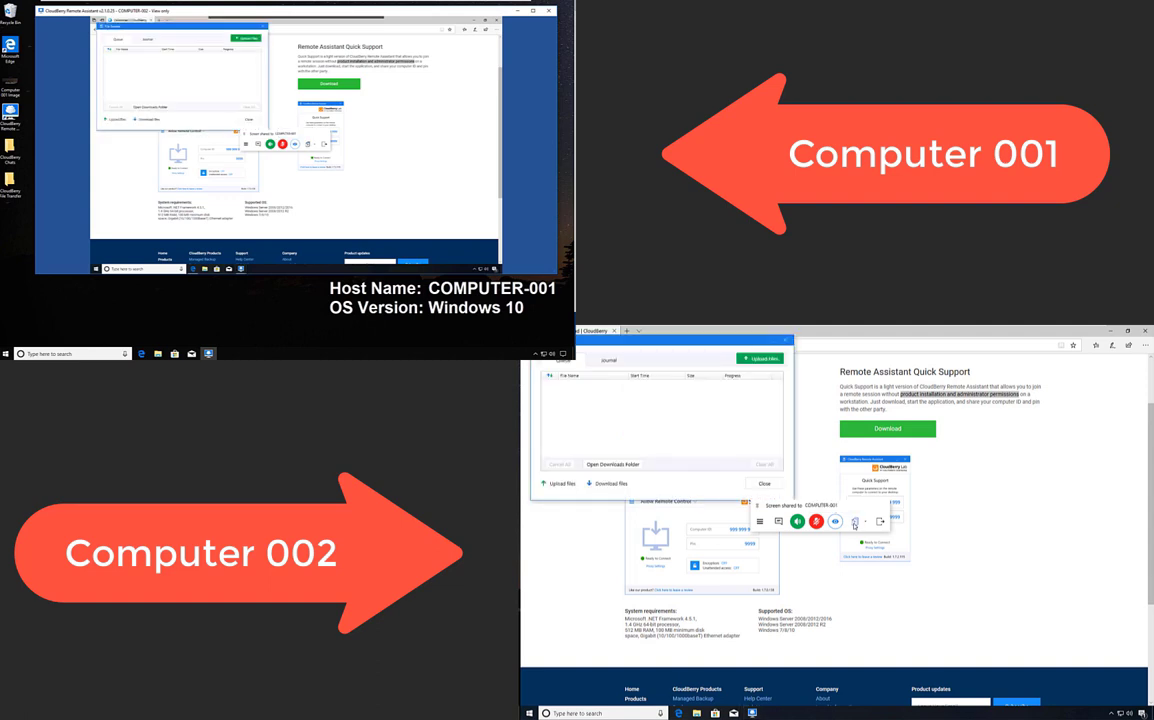
double_click(10, 190)
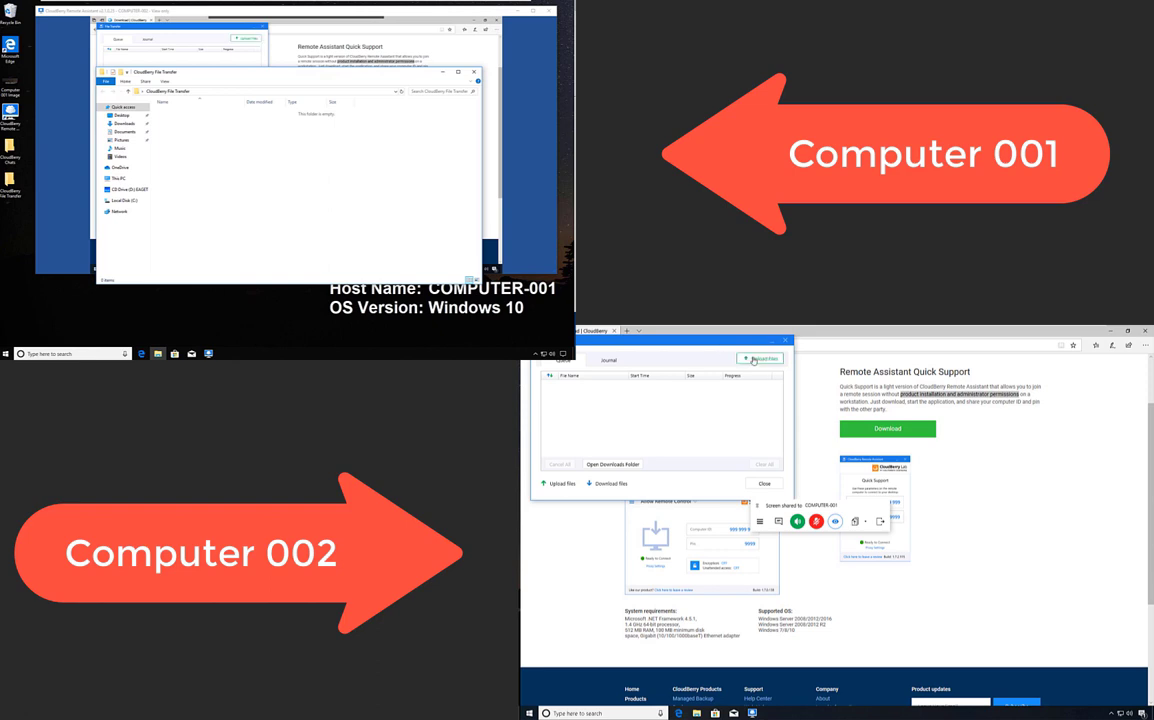
click(754, 360)
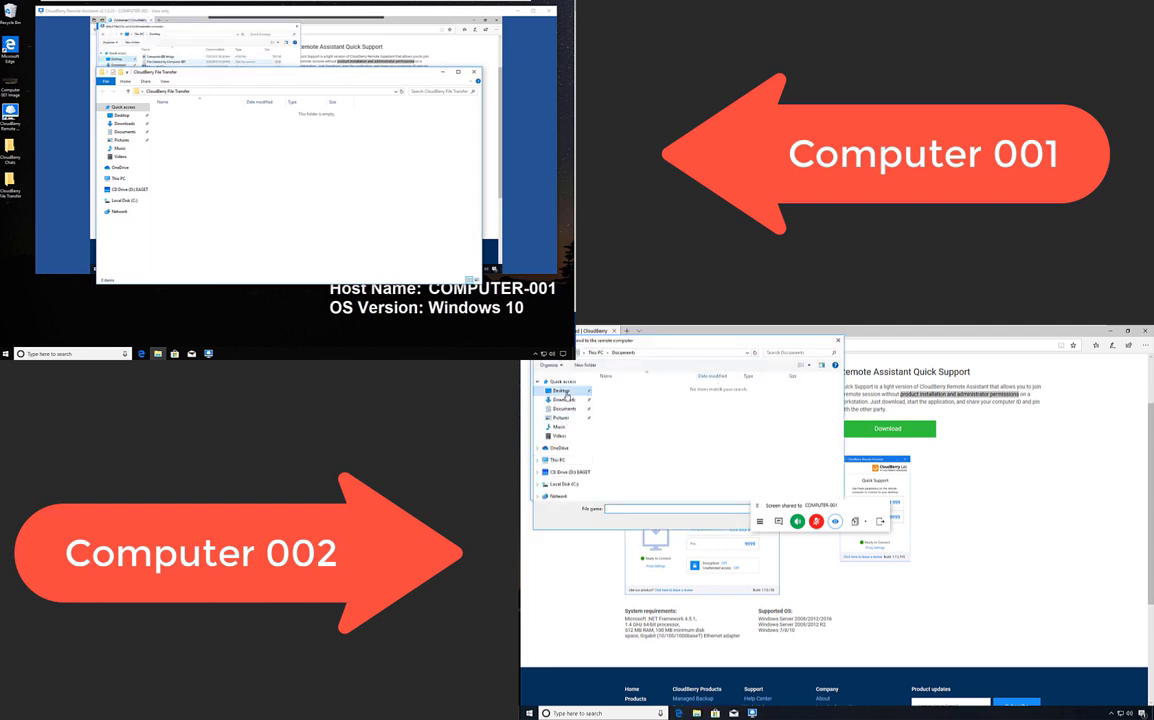
click(562, 391)
double_click(615, 387)
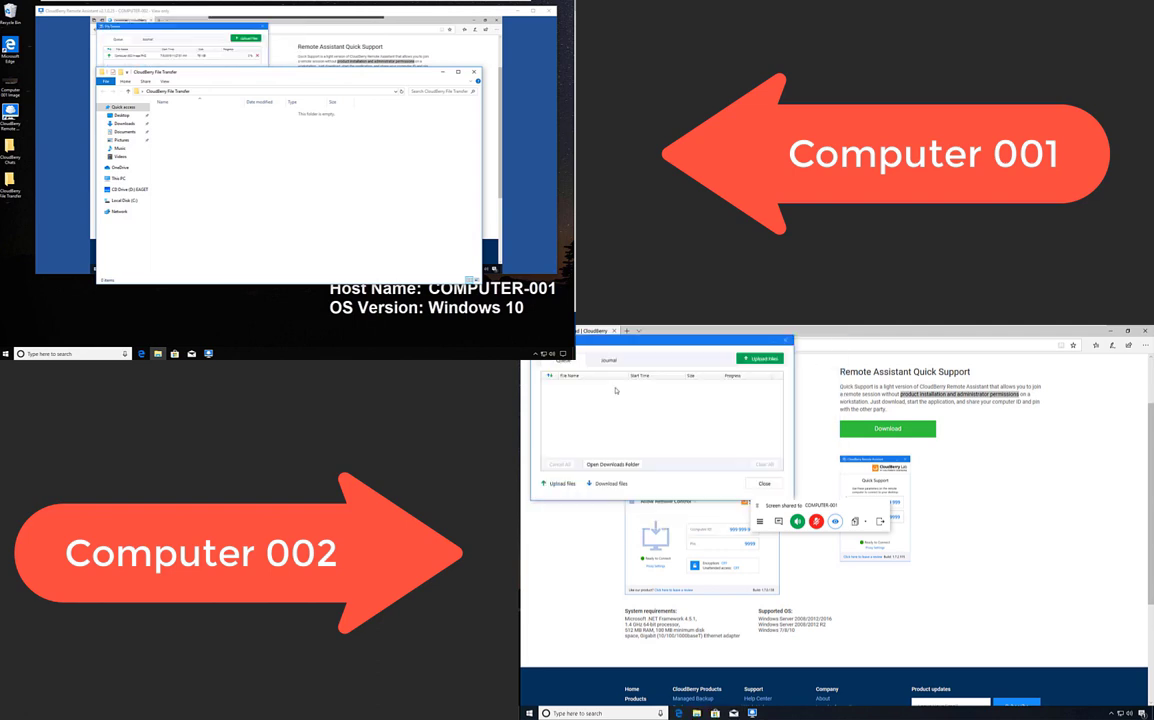
Open the received Computer 002 Image in Paint on Computer 001, then close it.
click(766, 358)
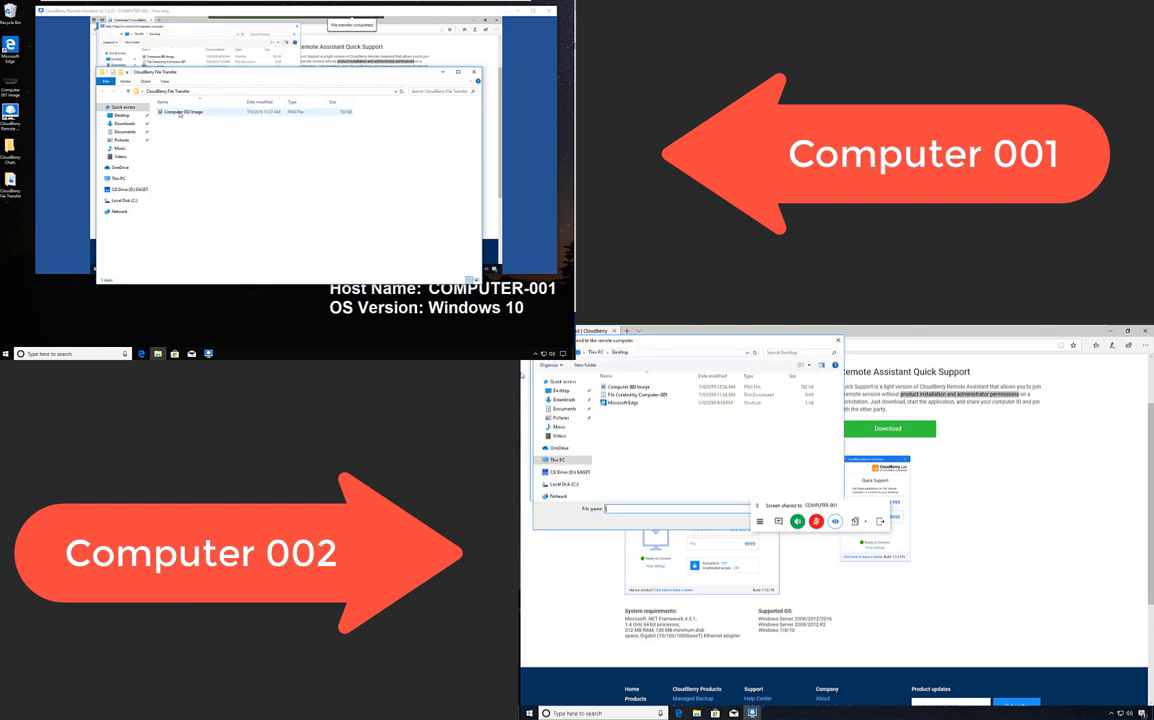
click(180, 112)
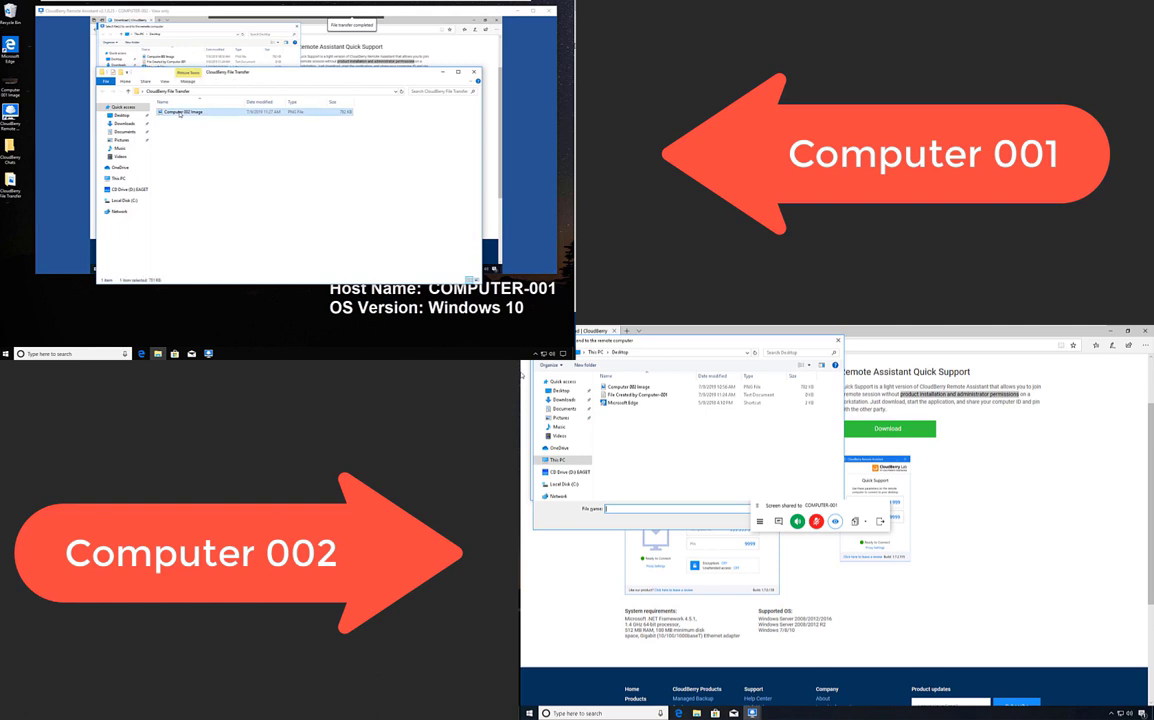
right_click(180, 113)
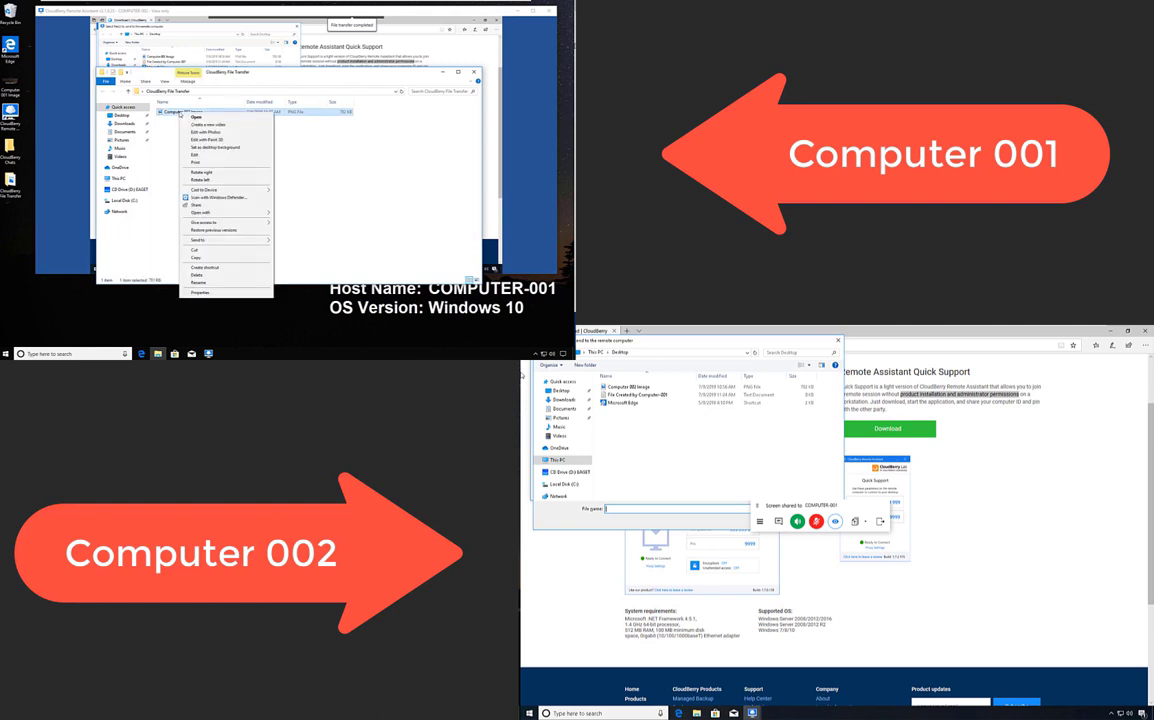
click(298, 216)
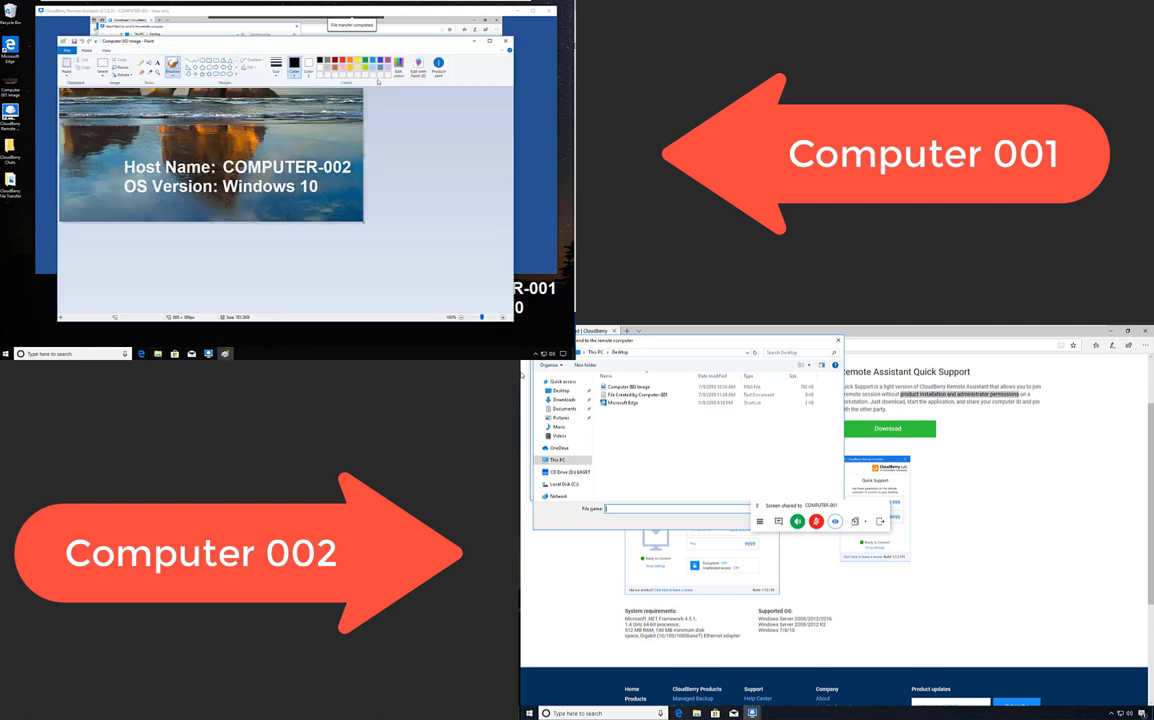
key(alt+F4)
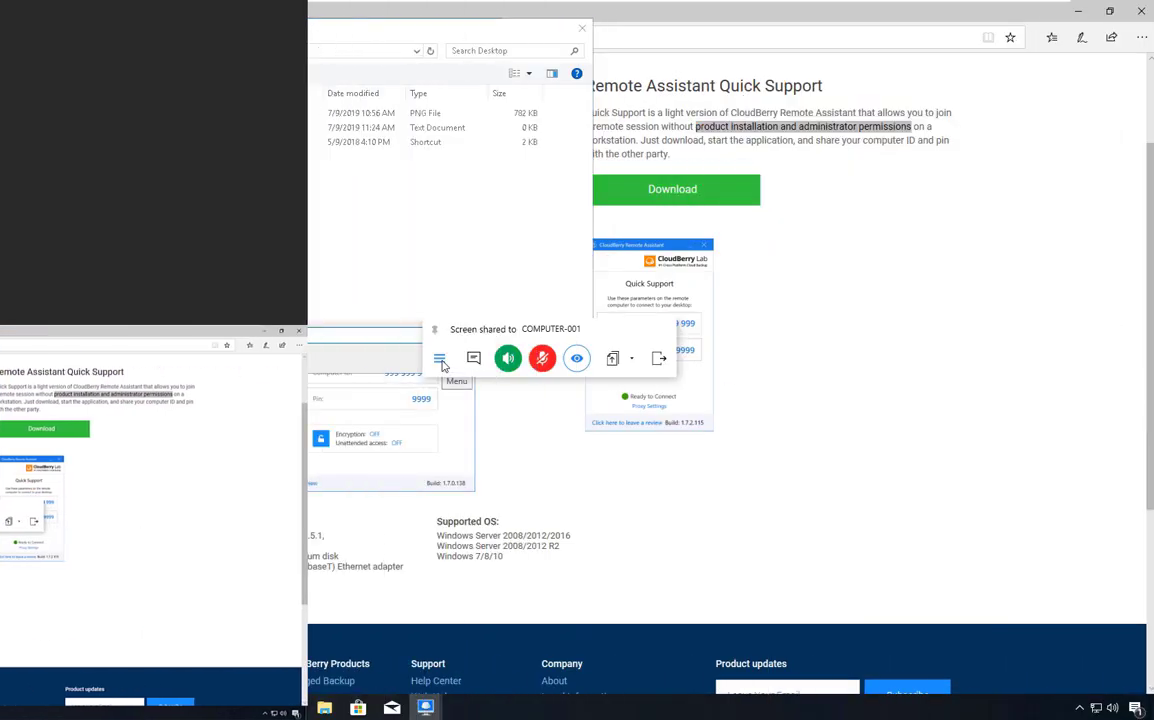
Exit the remote session from Computer 002's screen-share toolbar menu, terminating Computer 001's connection.
click(760, 521)
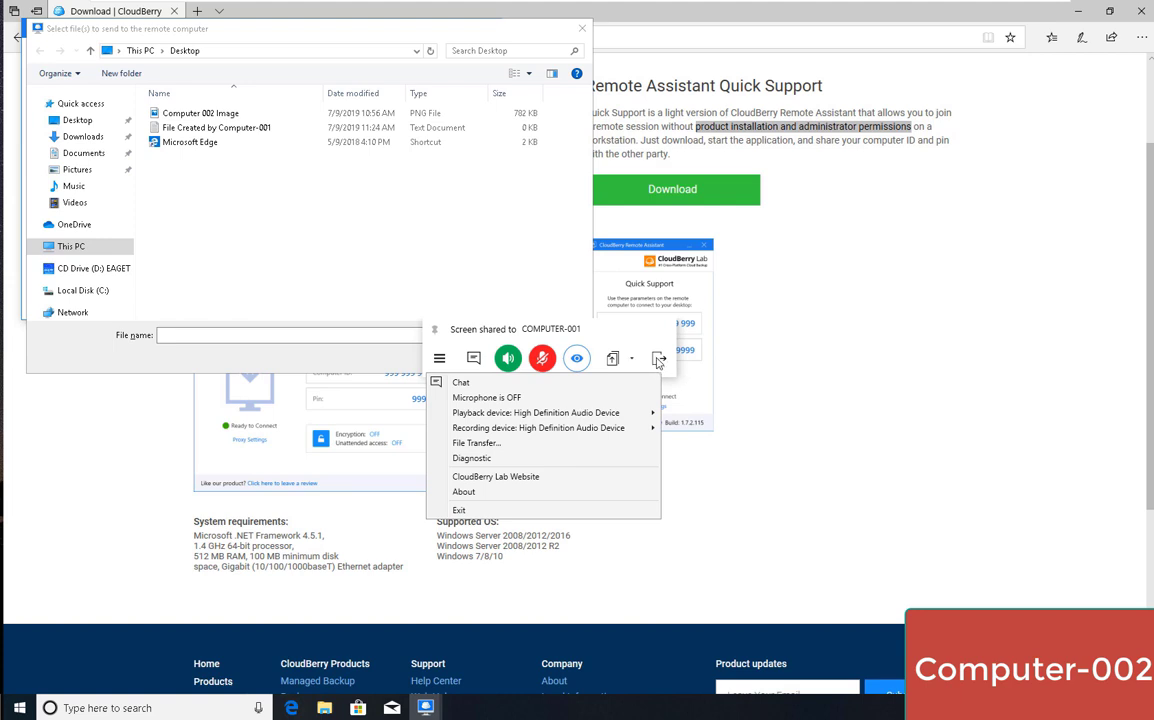
click(658, 360)
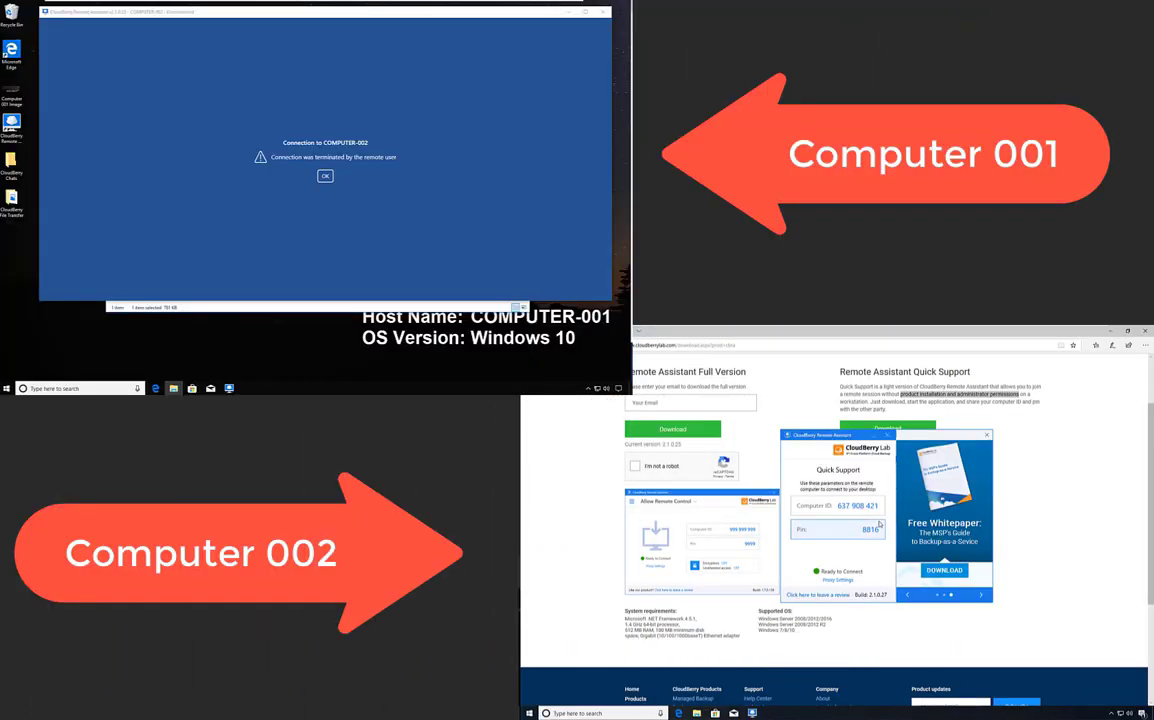
Dismiss the terminated-connection notice, then download and run Quick Support again on Computer 002.
click(325, 176)
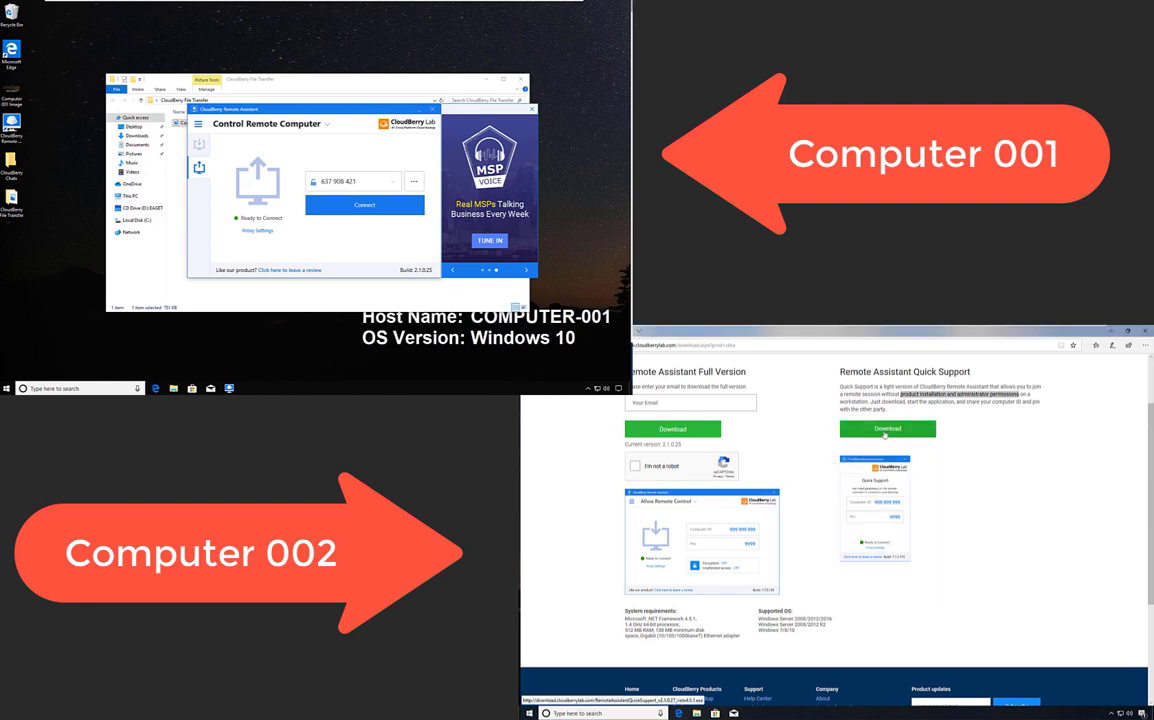
click(884, 430)
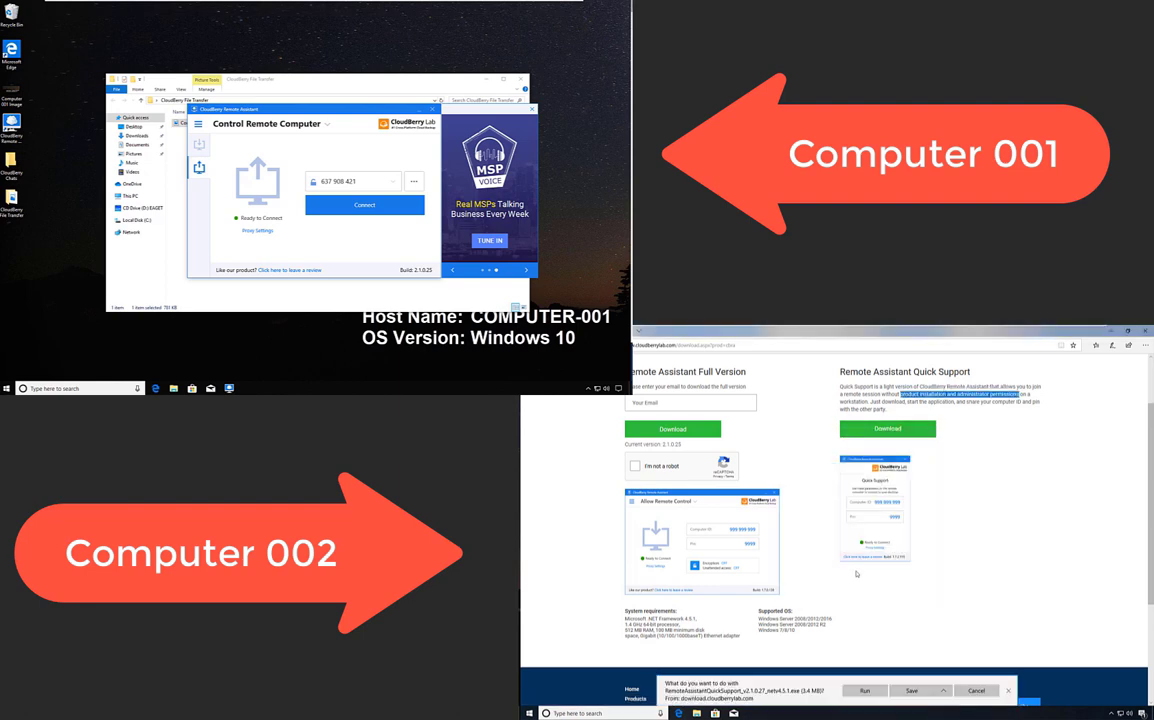
click(866, 691)
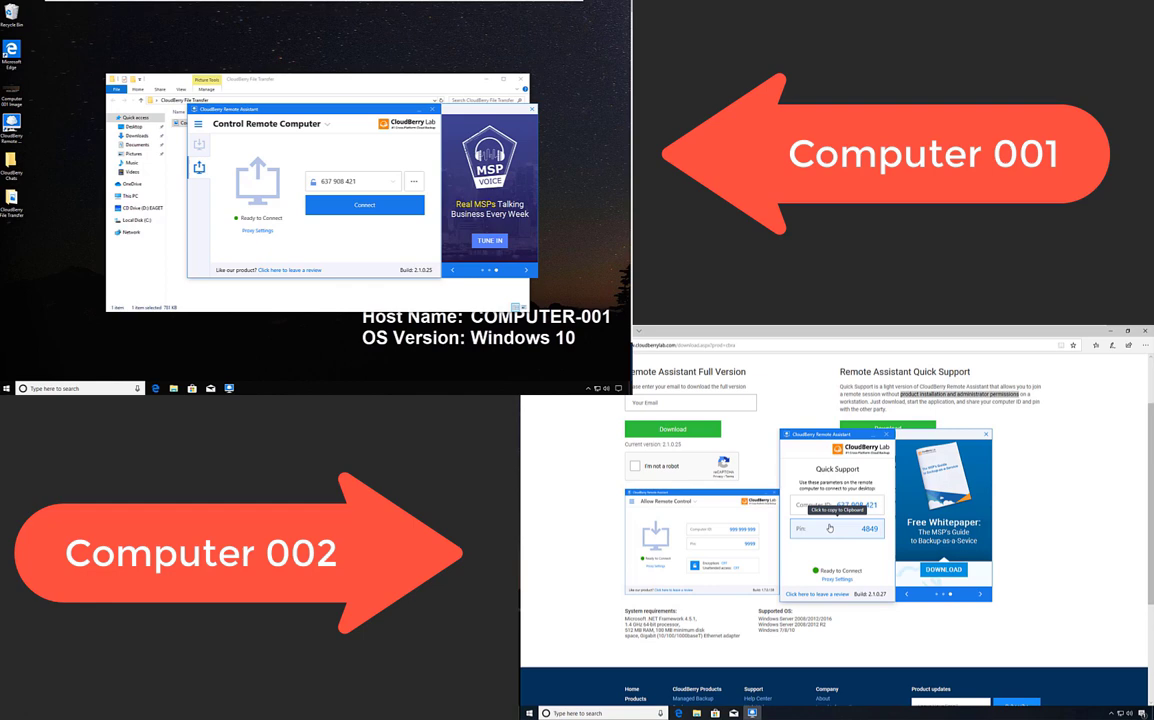
click(836, 580)
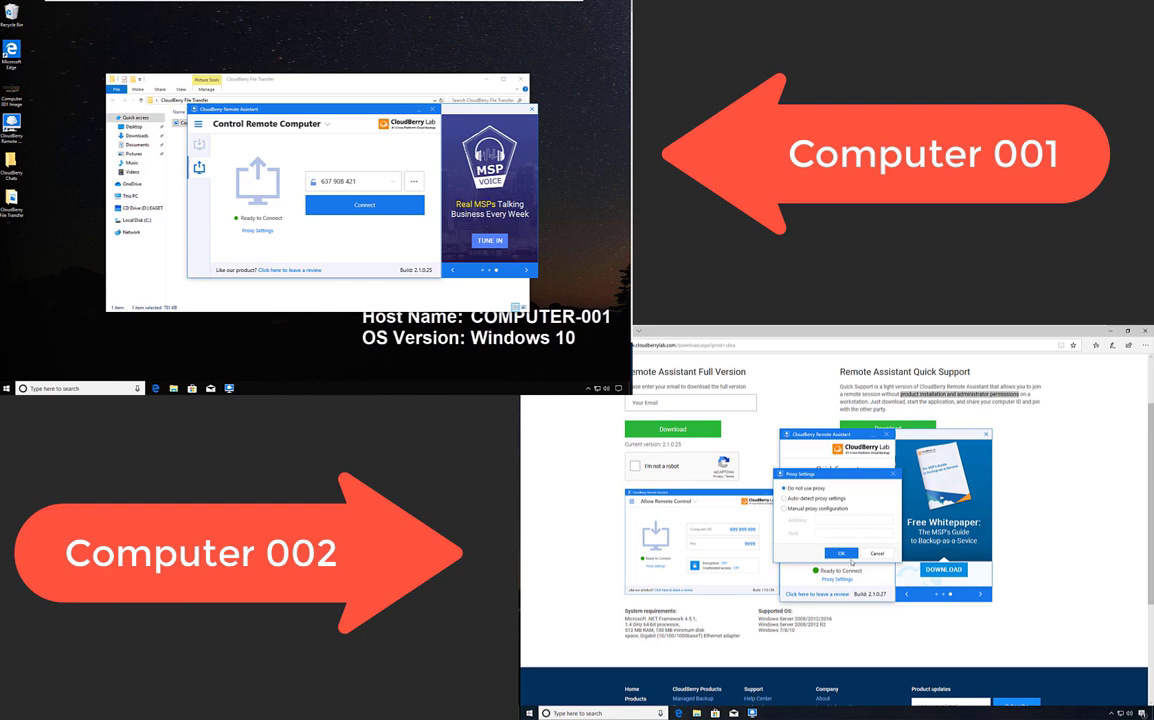
click(848, 555)
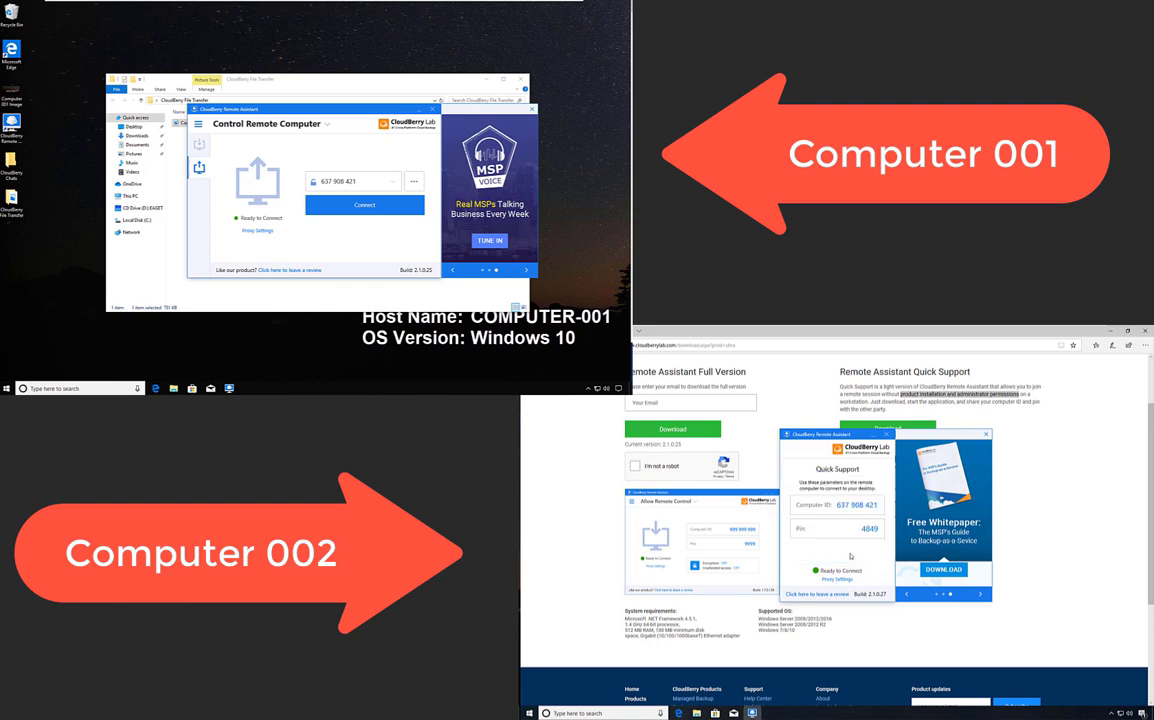